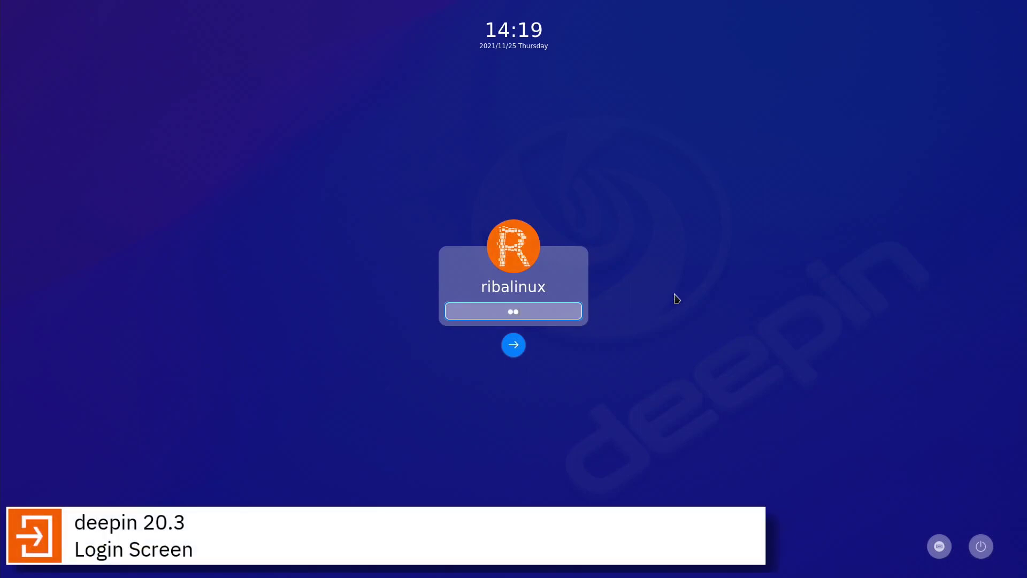
# Enter the account password at the login screen to unlock the session.
pyautogui.write('••')
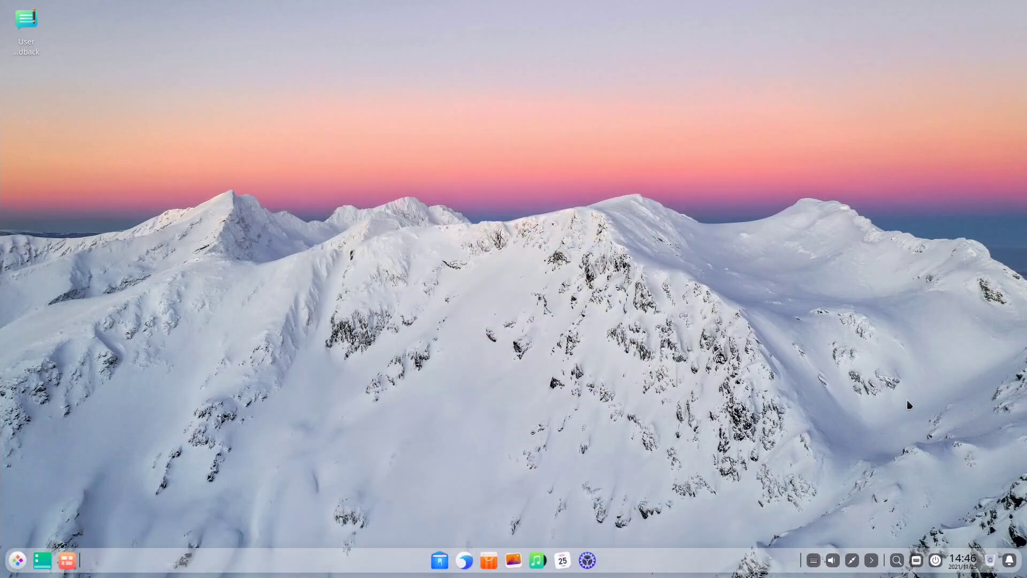
pyautogui.click(1009, 559)
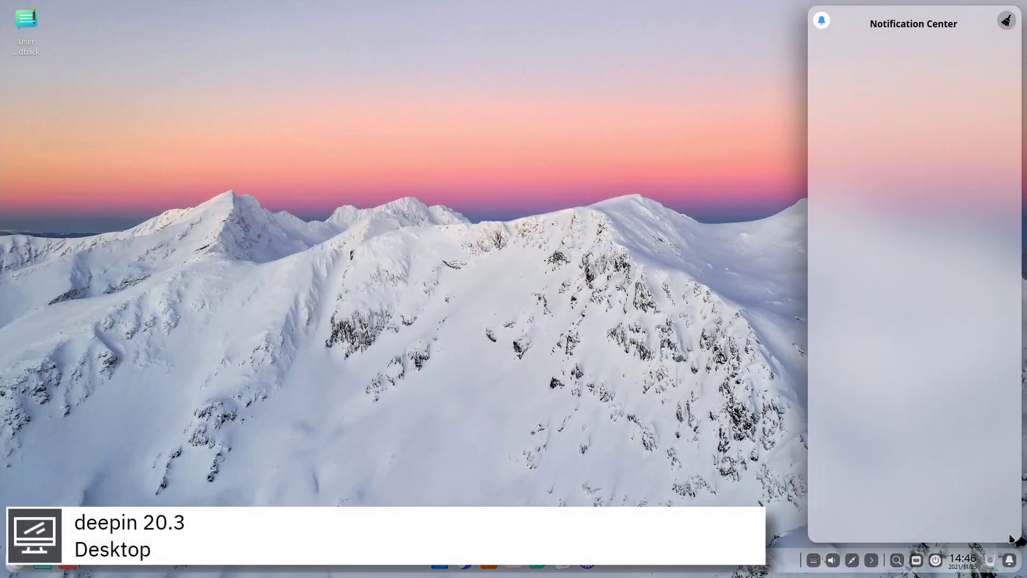
pyautogui.click(1010, 559)
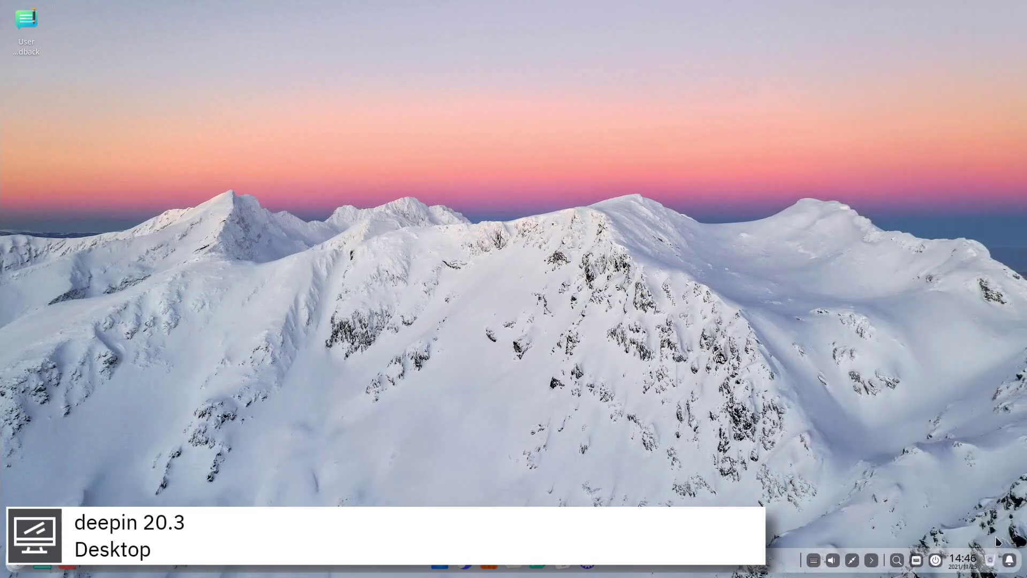
pyautogui.click(990, 561)
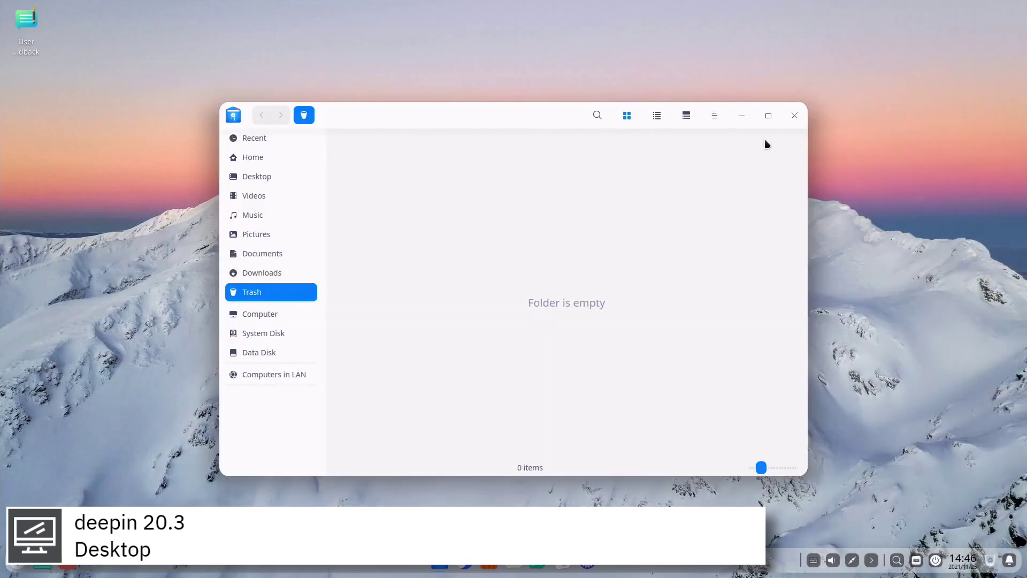
pyautogui.click(791, 118)
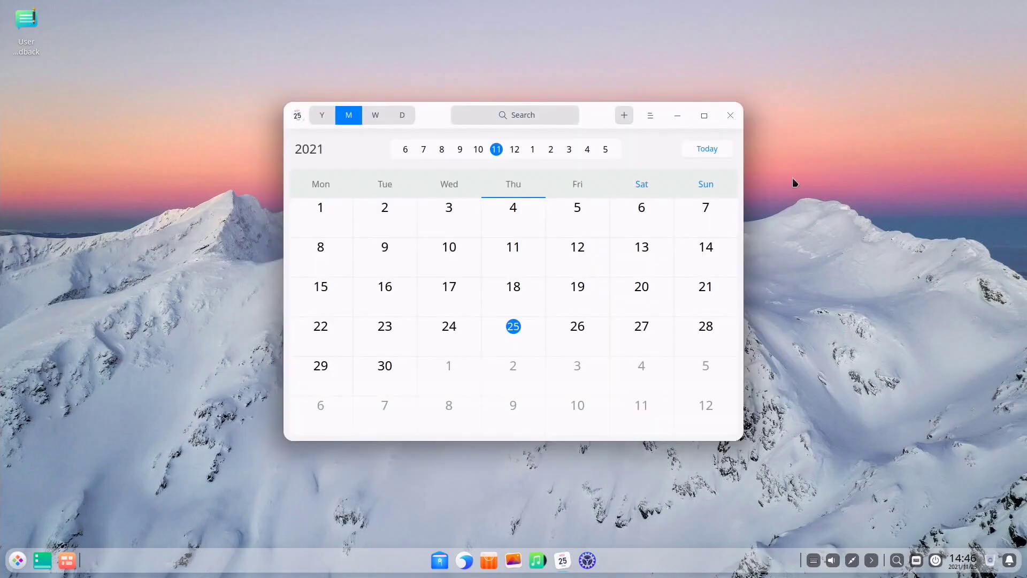
pyautogui.click(731, 116)
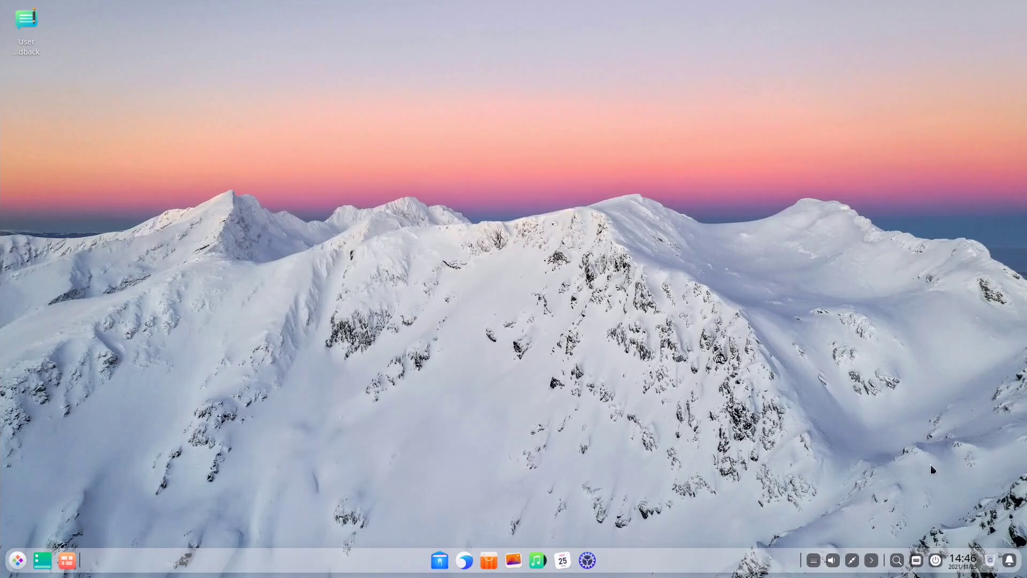
pyautogui.click(936, 560)
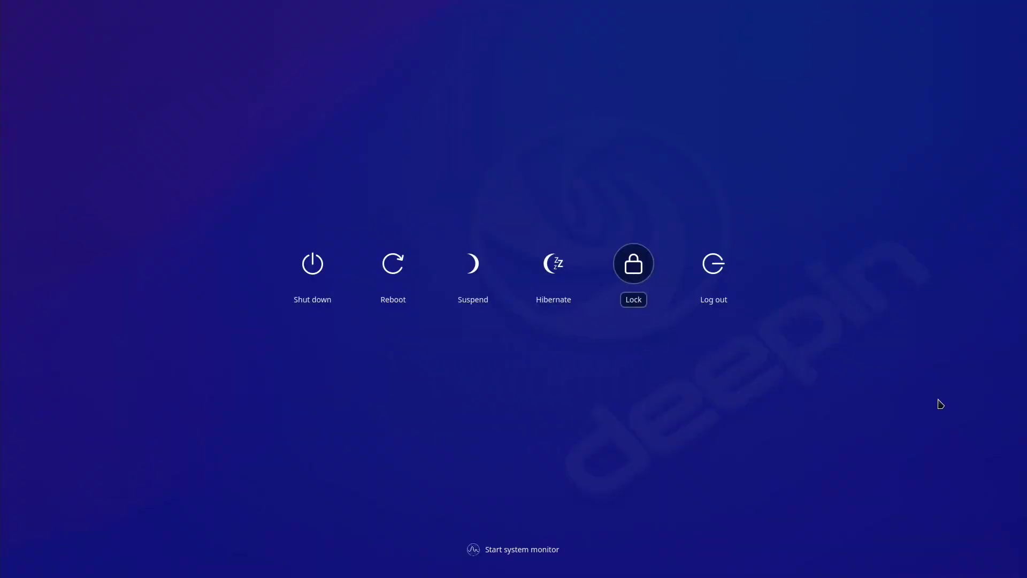
# Dismiss the power options, toggle the on-screen keyboard, and search the desktop for 'app'.
pyautogui.press('Escape')
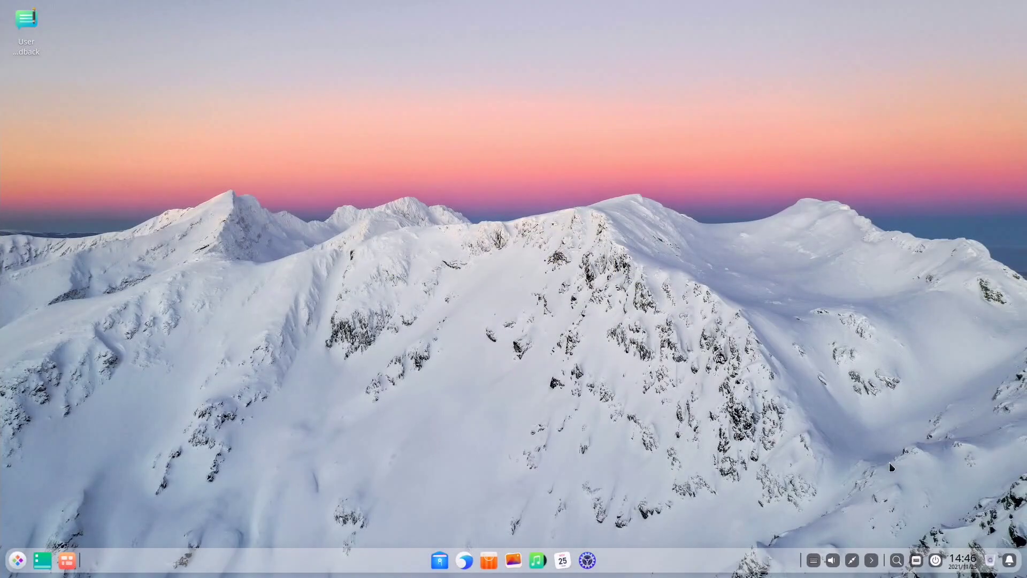
pyautogui.click(917, 559)
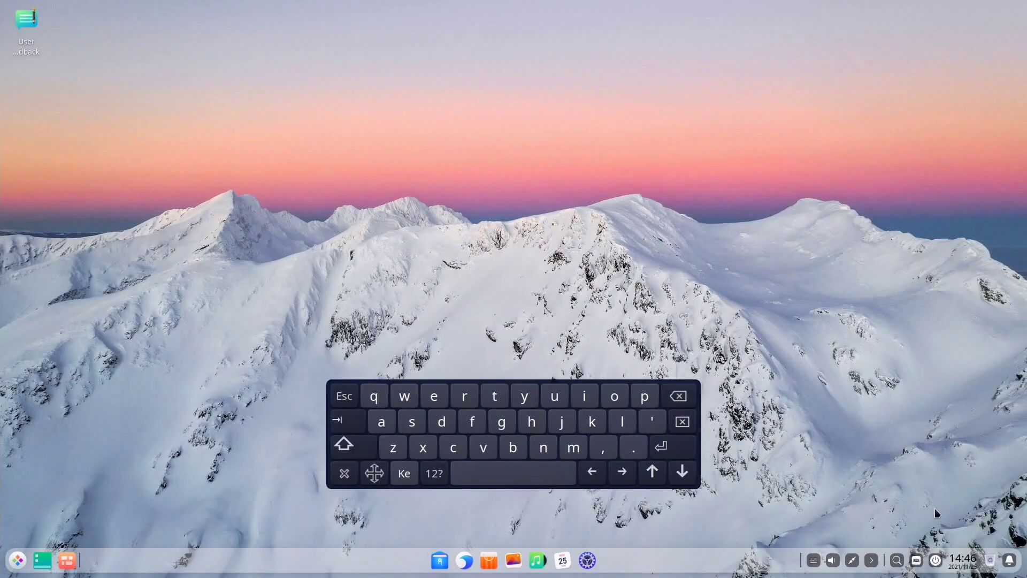
pyautogui.click(917, 559)
pyautogui.click(897, 560)
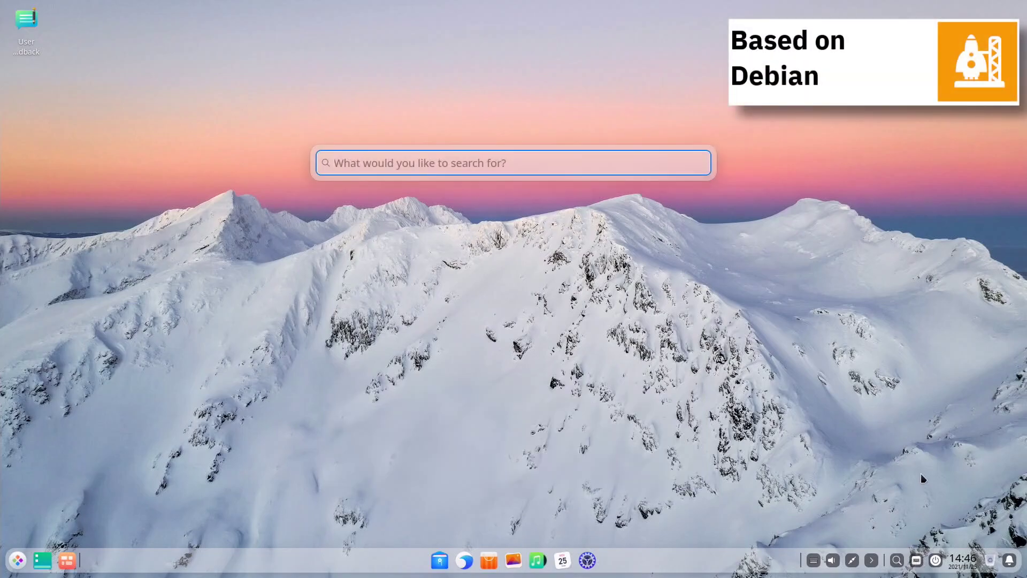
pyautogui.write('app')
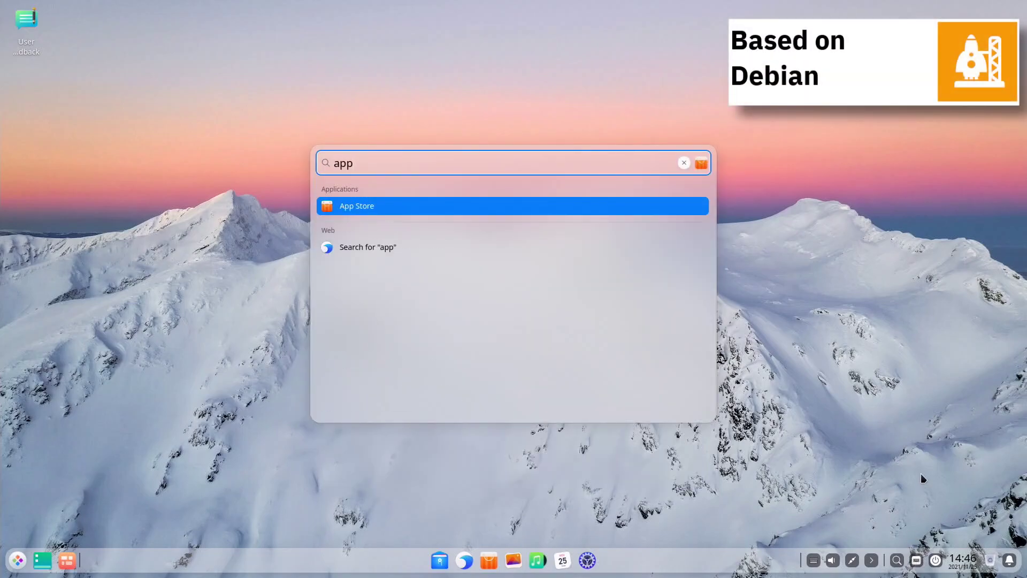
pyautogui.click(847, 296)
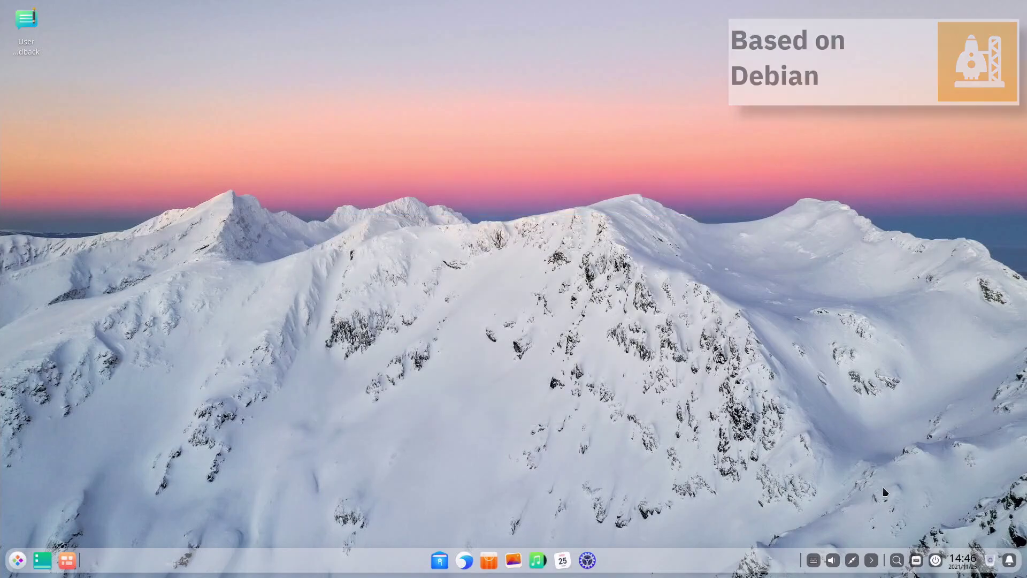
# Check the wired network status, then raise the device volume from 13% to 40%.
pyautogui.click(872, 560)
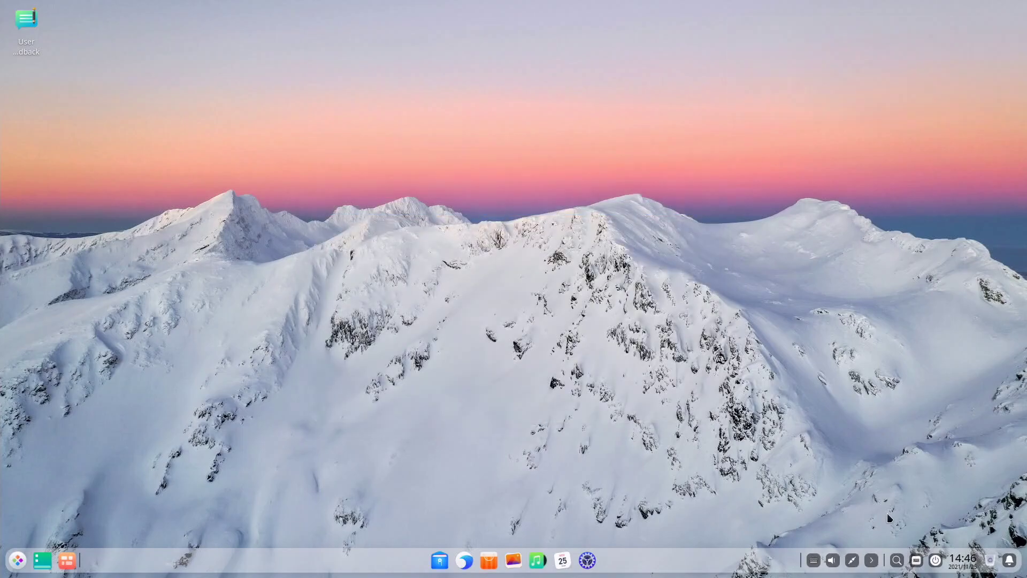
pyautogui.click(852, 560)
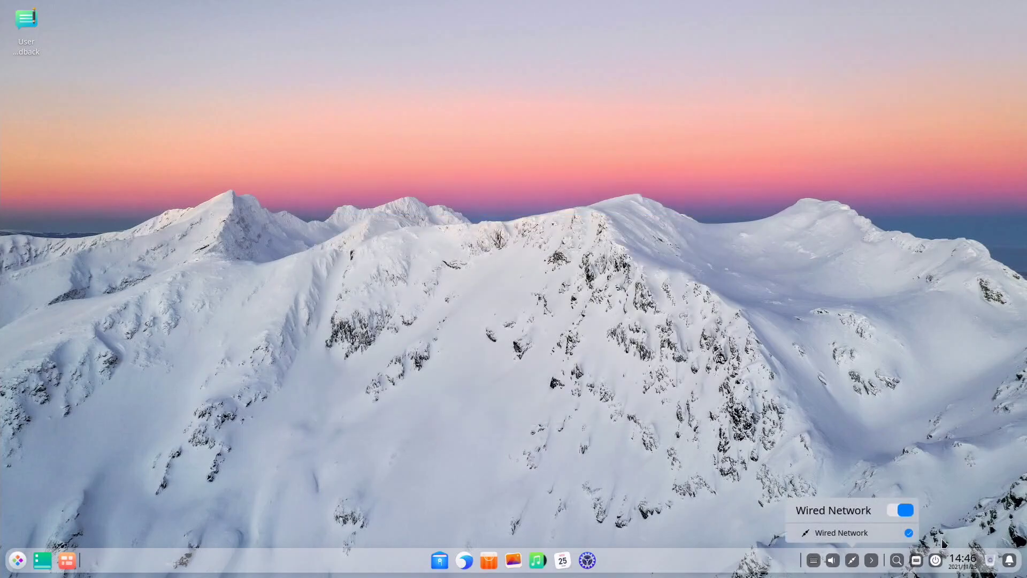
pyautogui.click(948, 500)
pyautogui.click(832, 556)
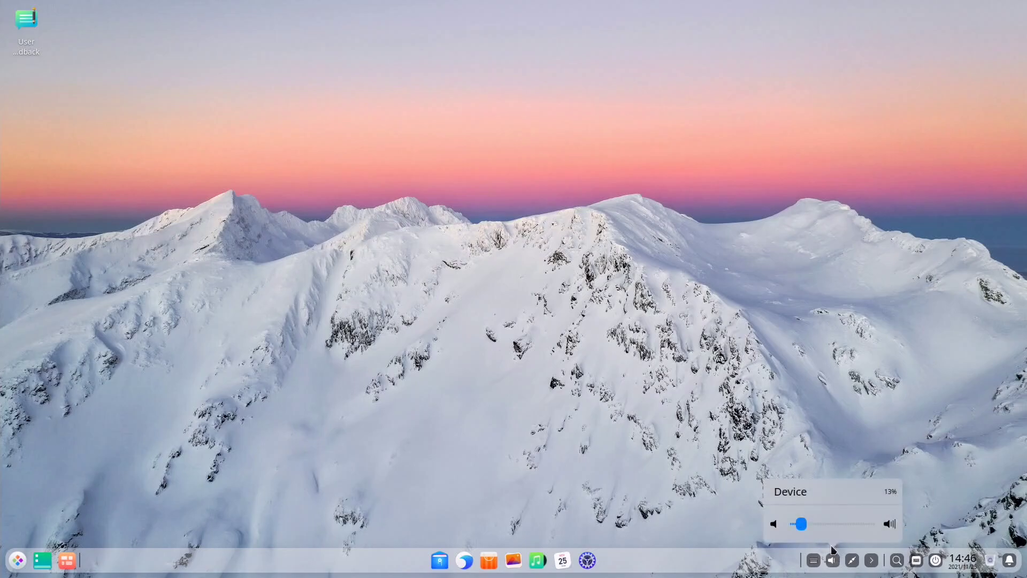
pyautogui.moveTo(809, 528); pyautogui.dragTo(824, 525)
pyautogui.click(864, 402)
# Peek at the desktop context menu, then switch the dock to Efficient Mode.
pyautogui.rightClick(240, 99)
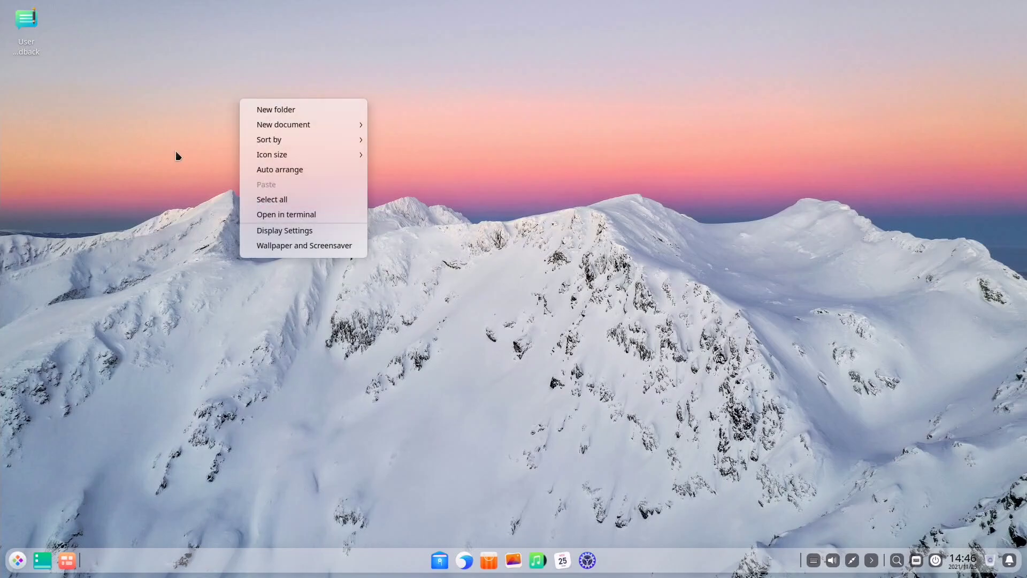
pyautogui.click(162, 208)
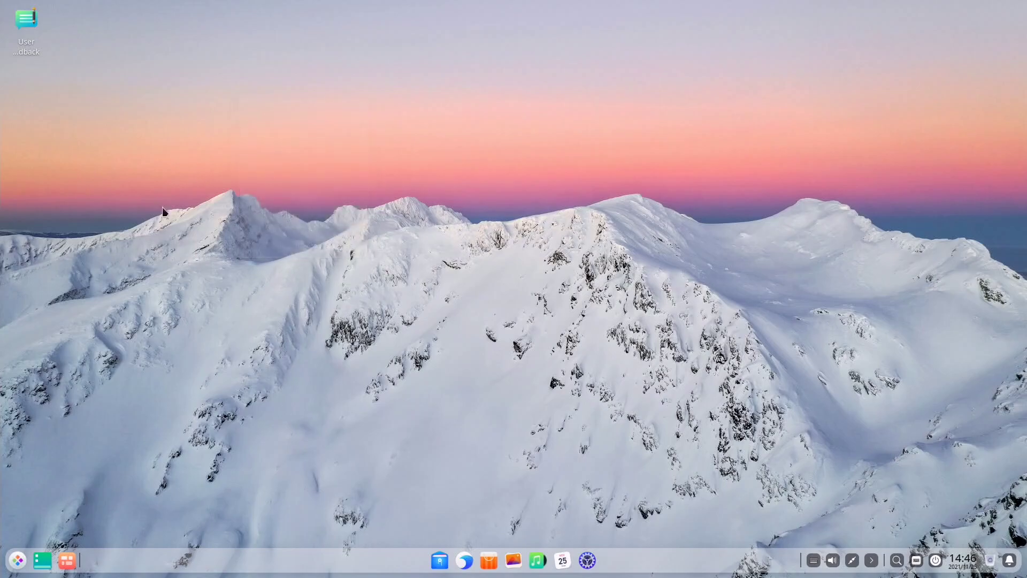
pyautogui.rightClick(133, 556)
pyautogui.moveTo(156, 493)
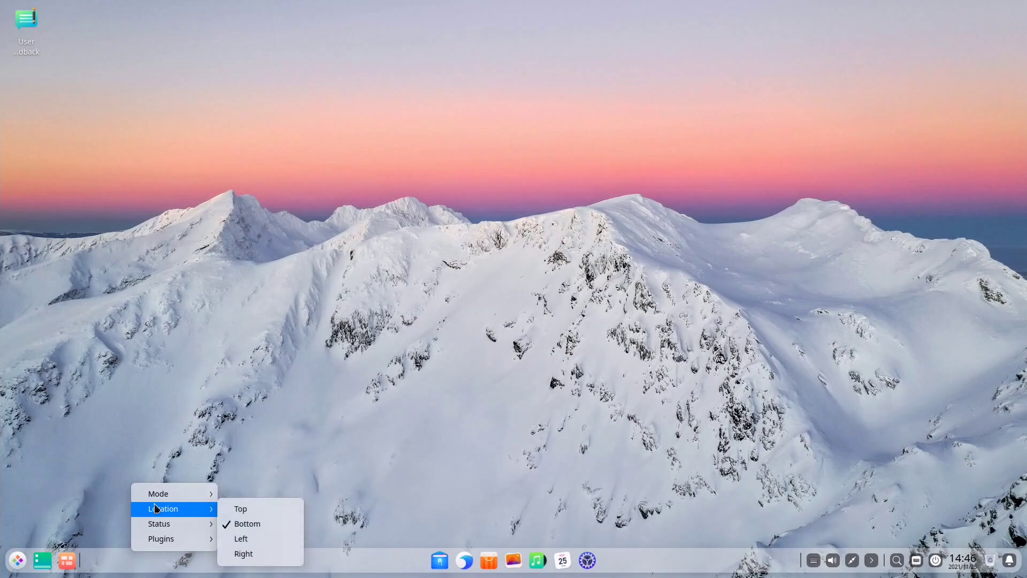
pyautogui.moveTo(156, 539)
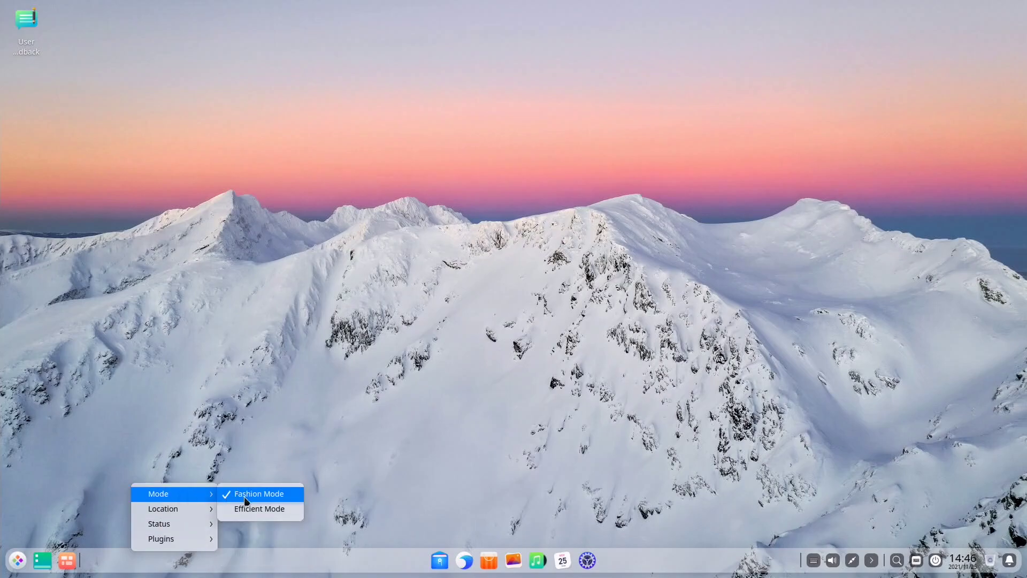
pyautogui.click(250, 508)
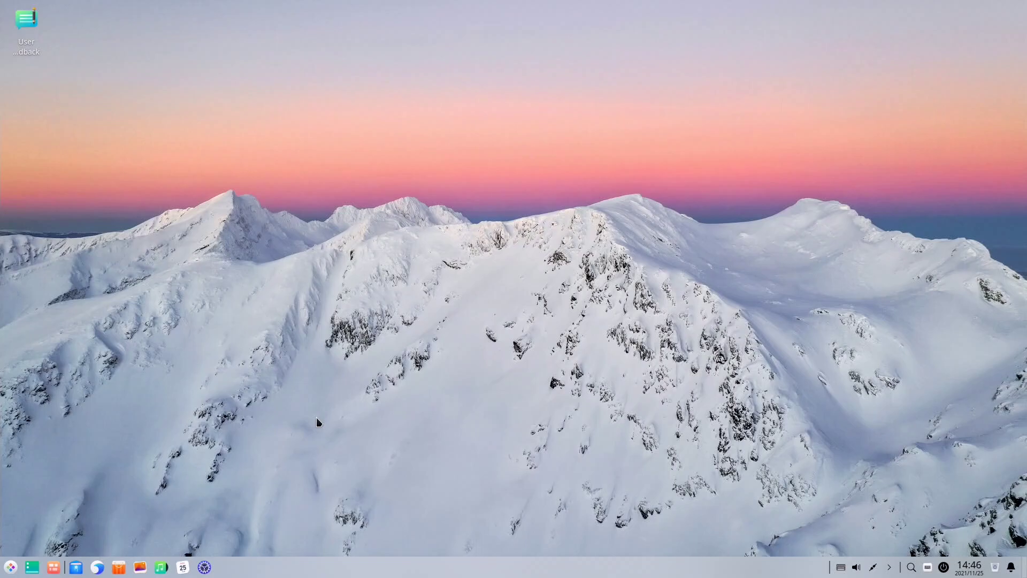
# Move the taskbar to the left edge, then return to Fashion Mode and choose its location.
pyautogui.rightClick(262, 565)
pyautogui.moveTo(281, 527)
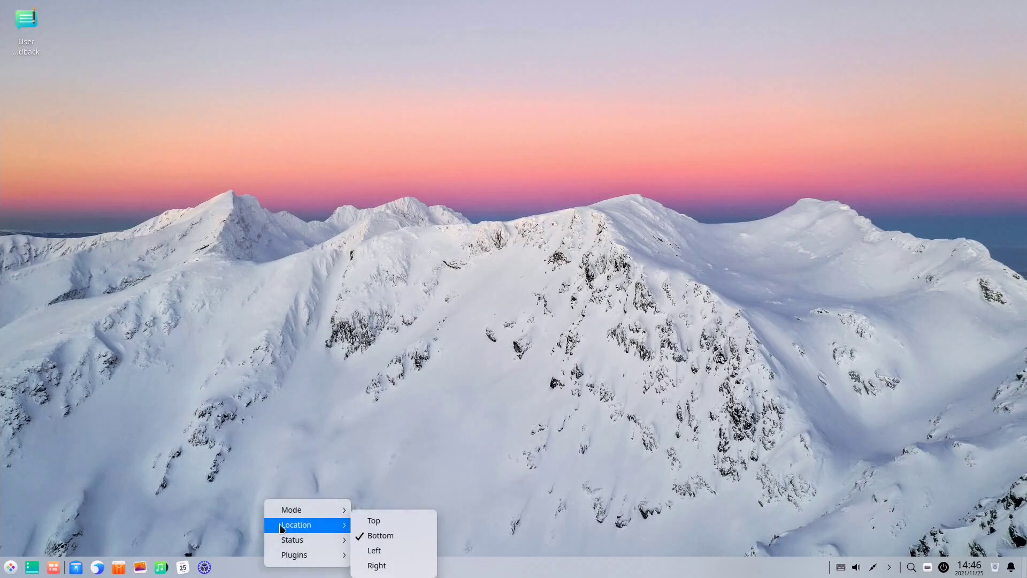
pyautogui.click(380, 550)
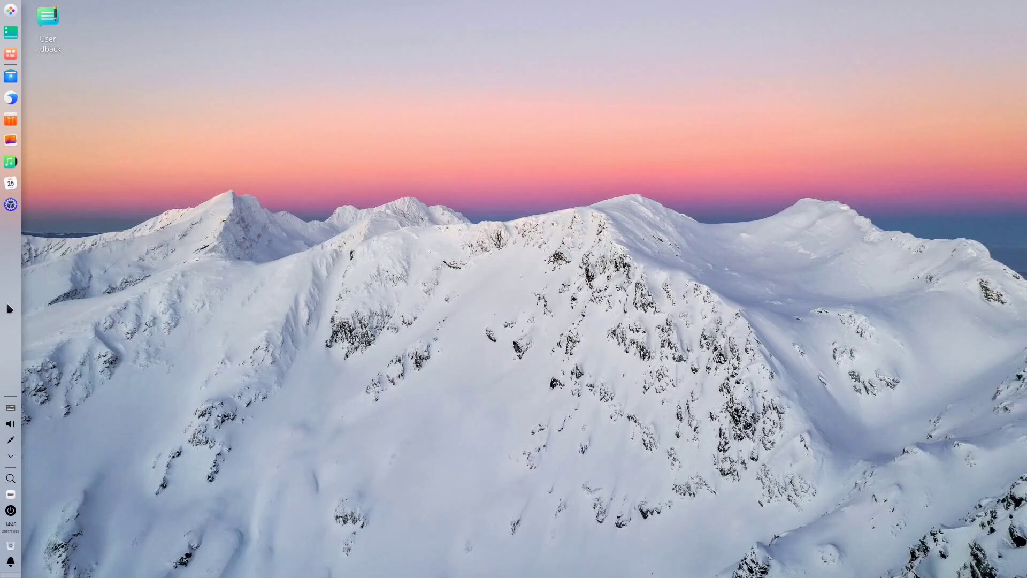
pyautogui.rightClick(10, 305)
pyautogui.moveTo(36, 310)
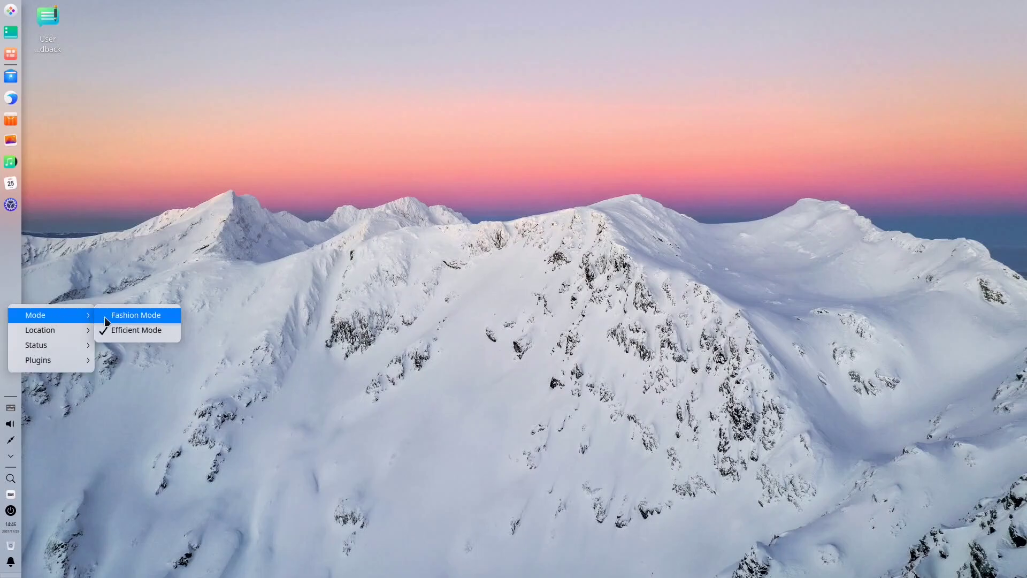
pyautogui.click(134, 314)
pyautogui.rightClick(21, 143)
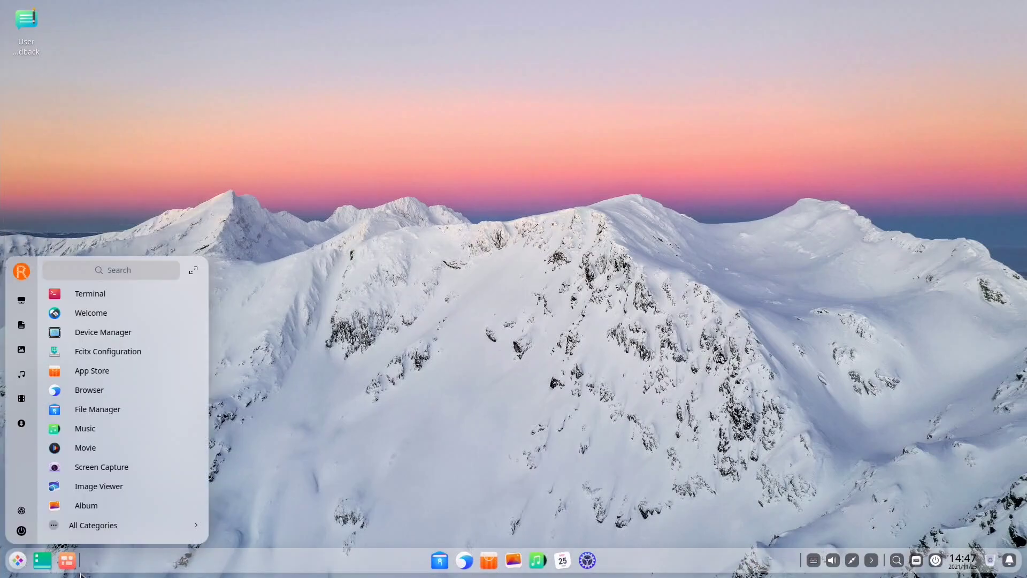
# Expand the launcher to full screen, try category grouping, then shrink it to the compact menu.
pyautogui.click(194, 269)
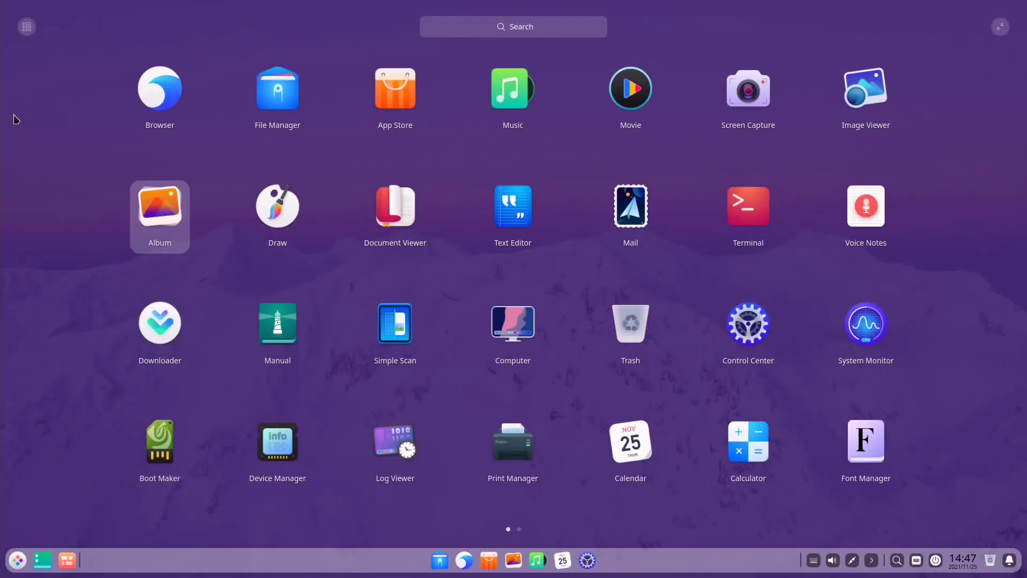
pyautogui.click(27, 29)
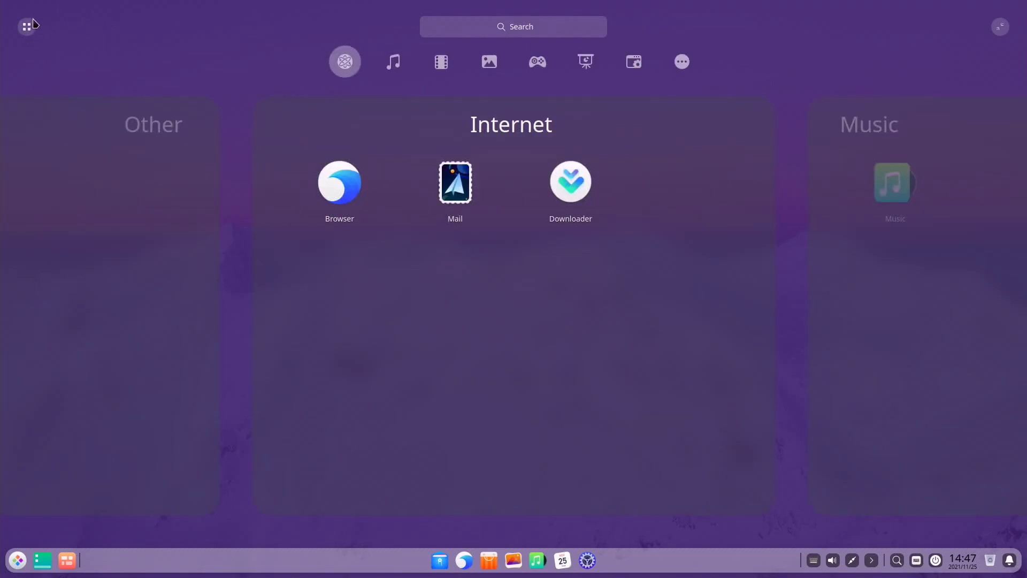
pyautogui.click(31, 25)
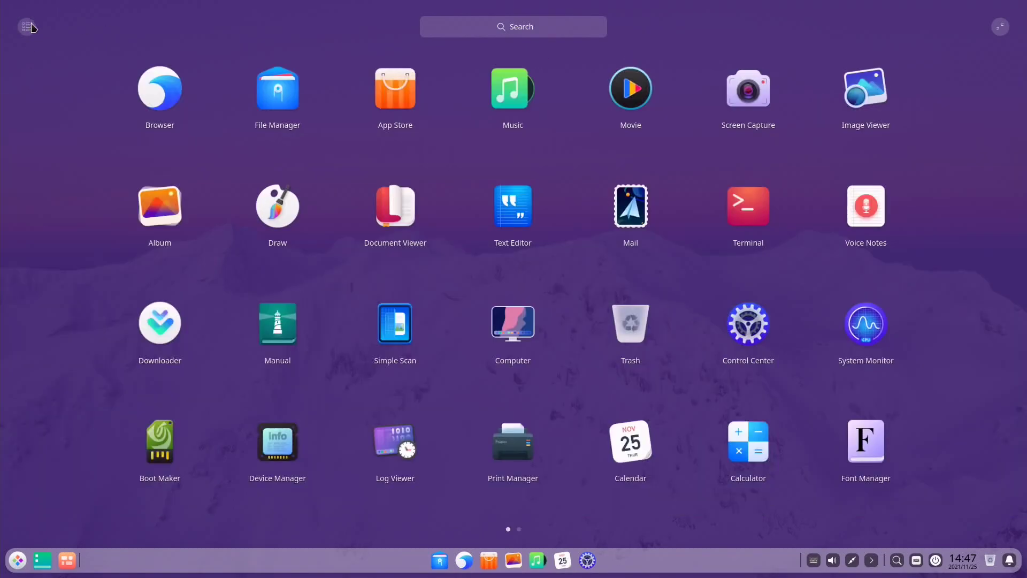
pyautogui.click(998, 28)
# Launch Terminal by searching 'ter' and move its window to the upper left.
pyautogui.write('ter')
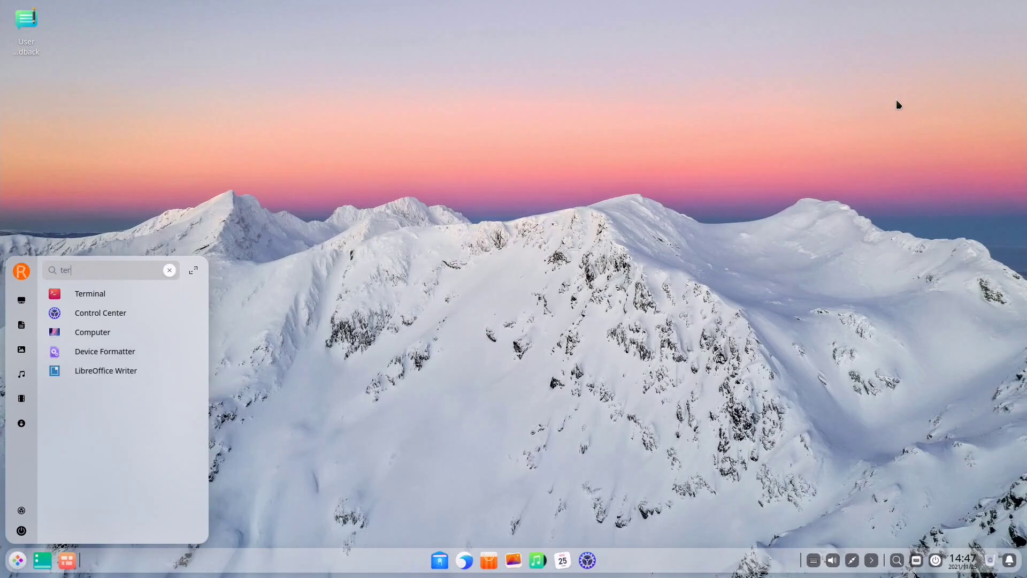
pyautogui.click(99, 294)
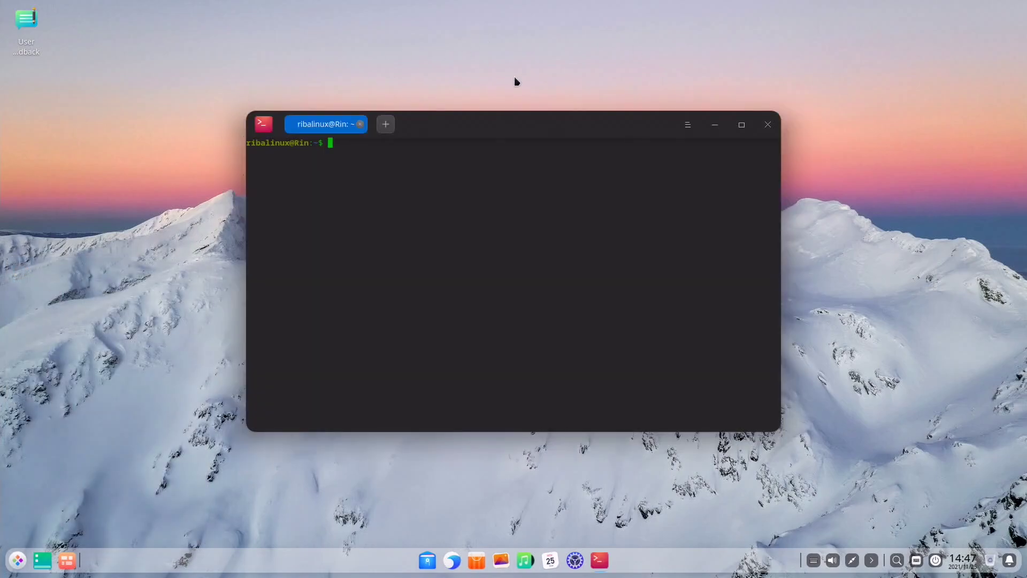
pyautogui.moveTo(523, 127); pyautogui.dragTo(370, 55)
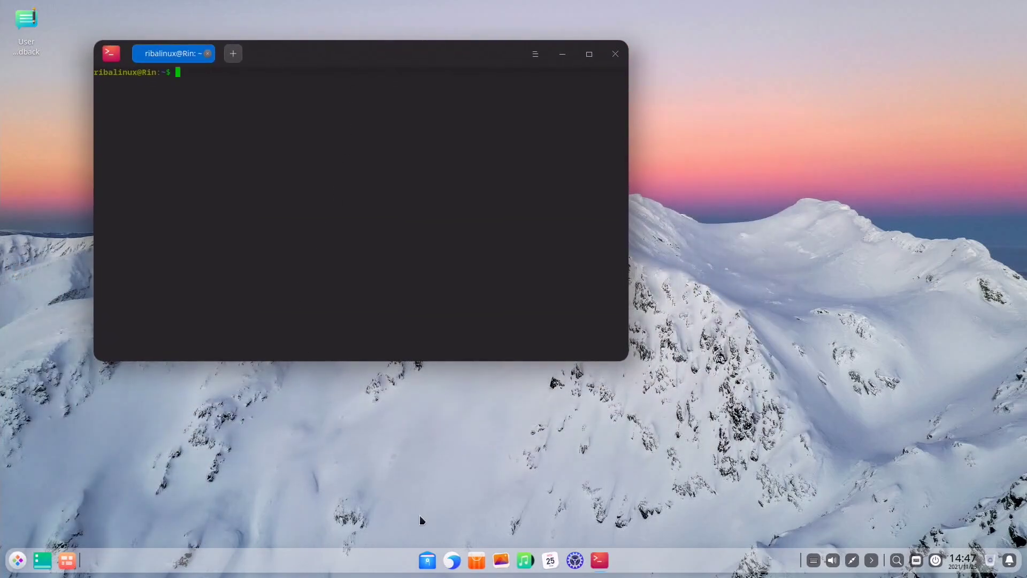
# Open the file manager, view all workspaces, and cycle windows with Alt+Tab.
pyautogui.click(427, 561)
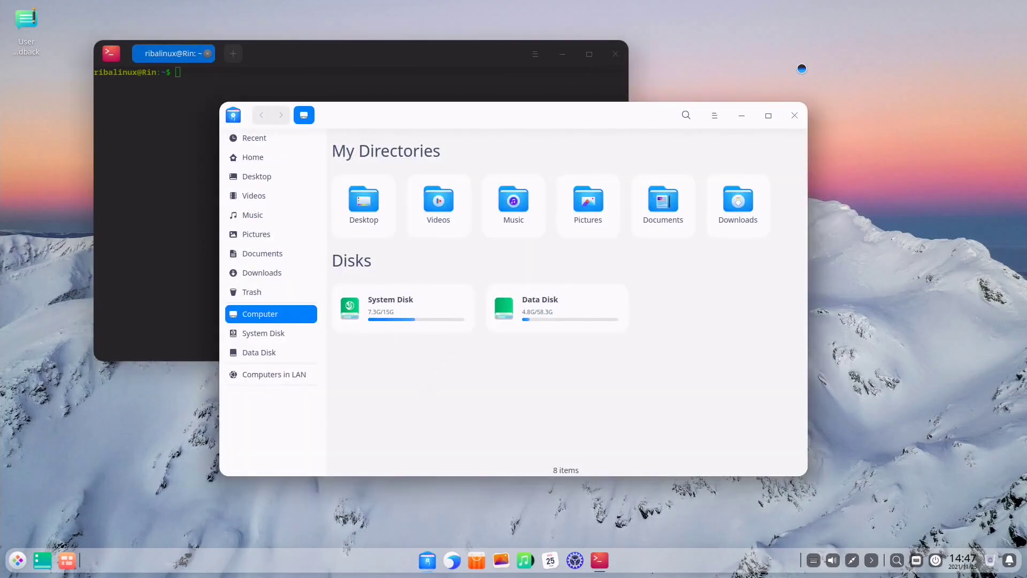
pyautogui.click(68, 560)
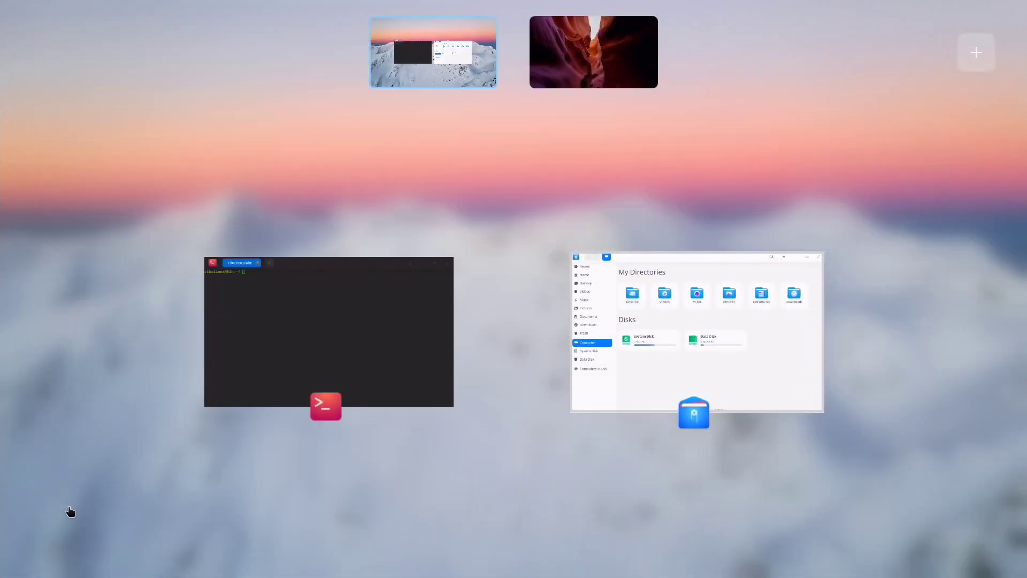
pyautogui.click(634, 369)
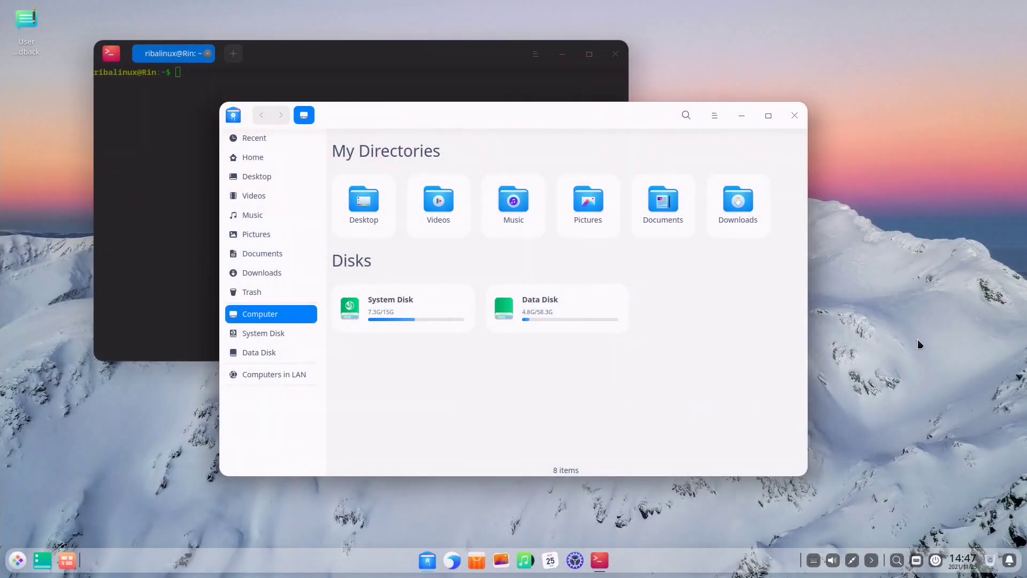
pyautogui.hotkey('alt', 'Tab')
pyautogui.hotkey('alt', 'Tab')
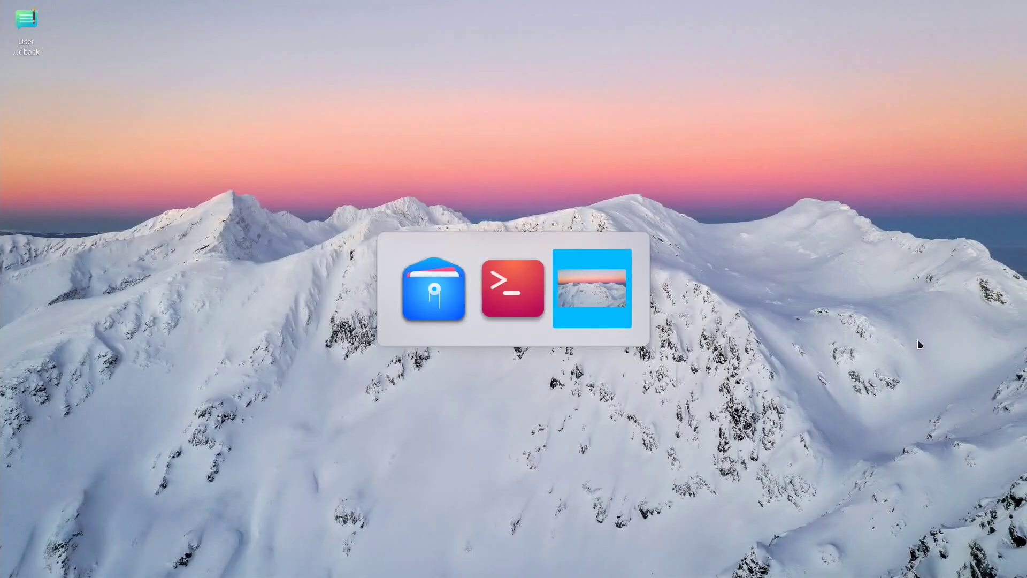
pyautogui.hotkey('alt', 'Tab')
pyautogui.hotkey('alt', 'Tab')
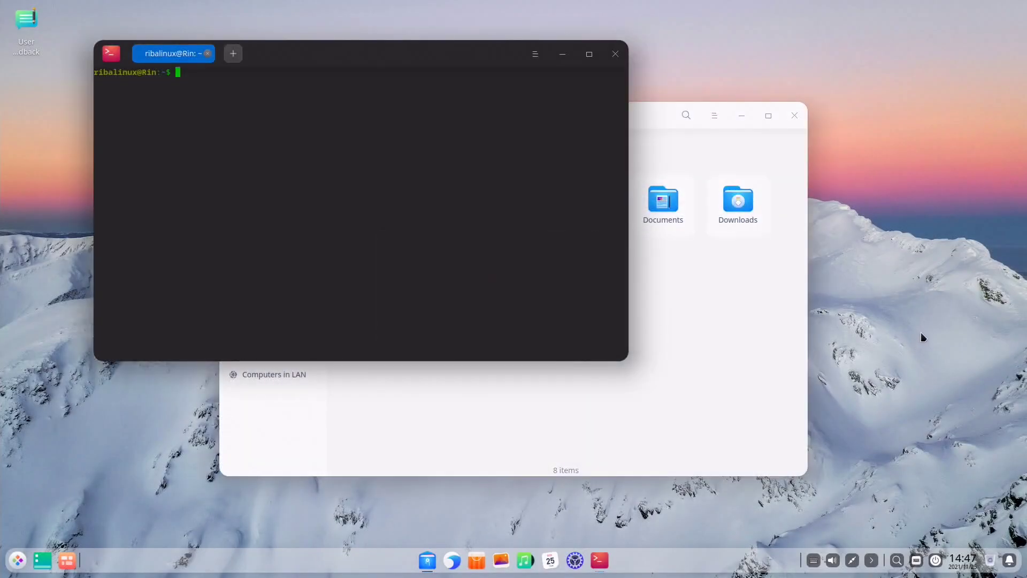
# Snap Terminal left and file manager right, unsnap both, then close Terminal.
pyautogui.moveTo(432, 51); pyautogui.dragTo(2, 251)
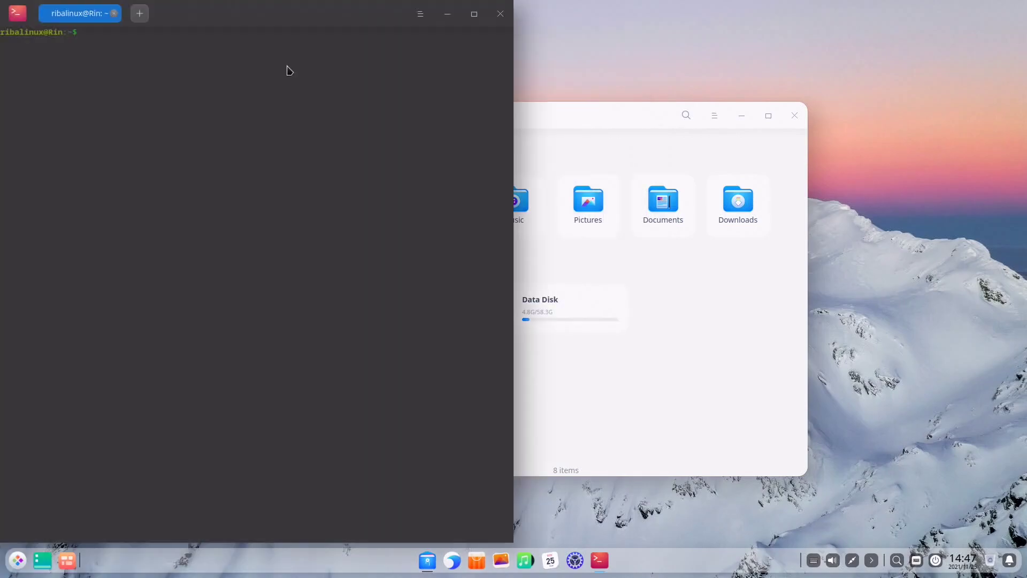
pyautogui.moveTo(565, 118); pyautogui.dragTo(1025, 225)
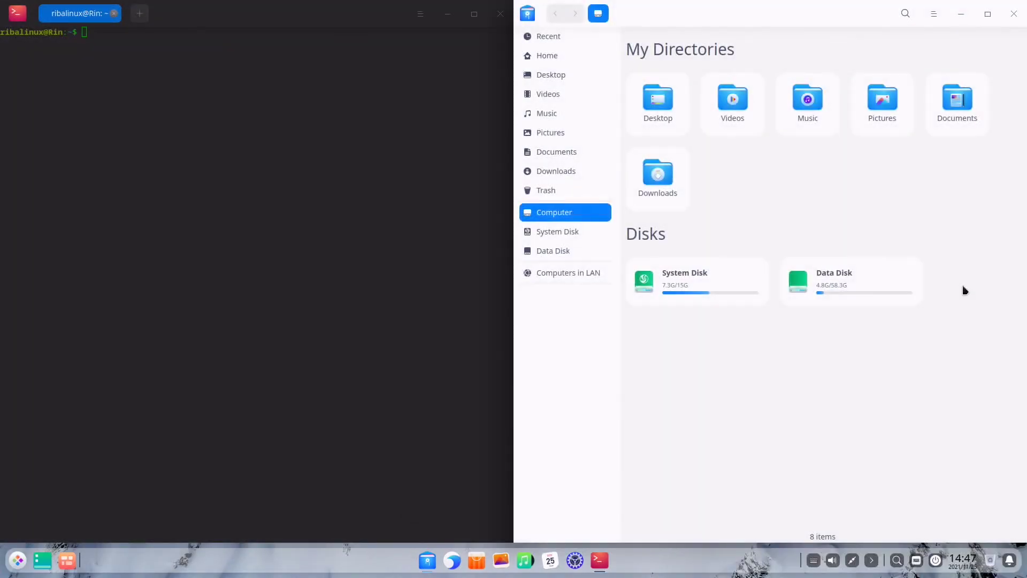
pyautogui.moveTo(756, 18); pyautogui.dragTo(442, 99)
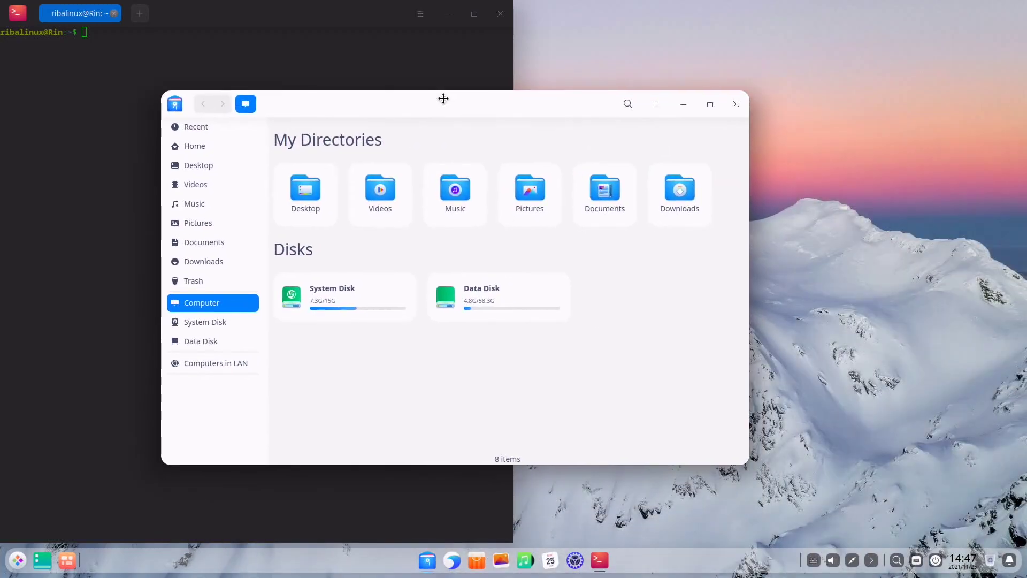
pyautogui.moveTo(344, 27); pyautogui.dragTo(412, 59)
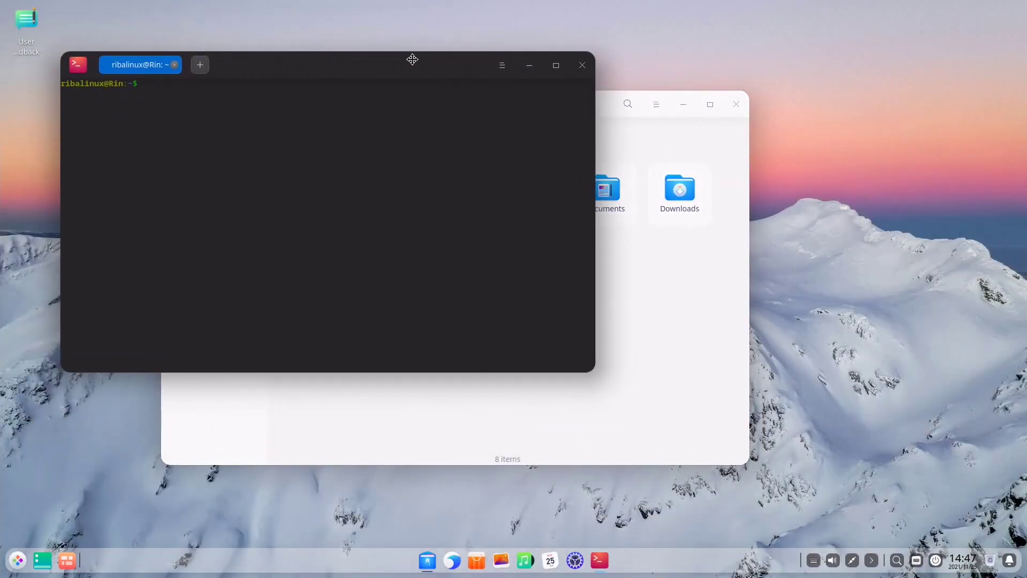
pyautogui.click(585, 63)
# Try the file manager's menu, search, maximize and minimize controls, then switch workspaces and back.
pyautogui.moveTo(562, 110); pyautogui.dragTo(479, 88)
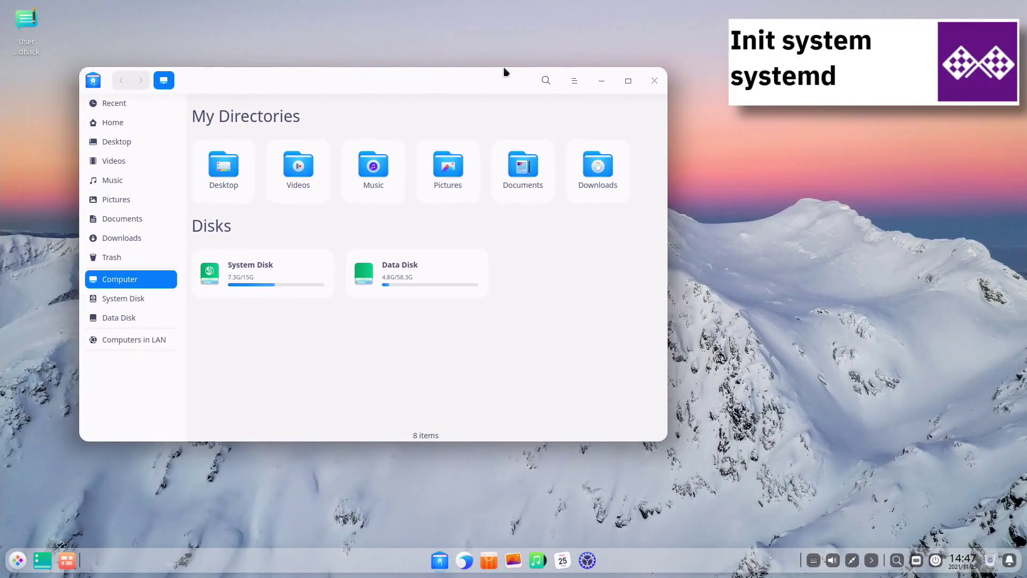
pyautogui.click(574, 80)
pyautogui.click(574, 82)
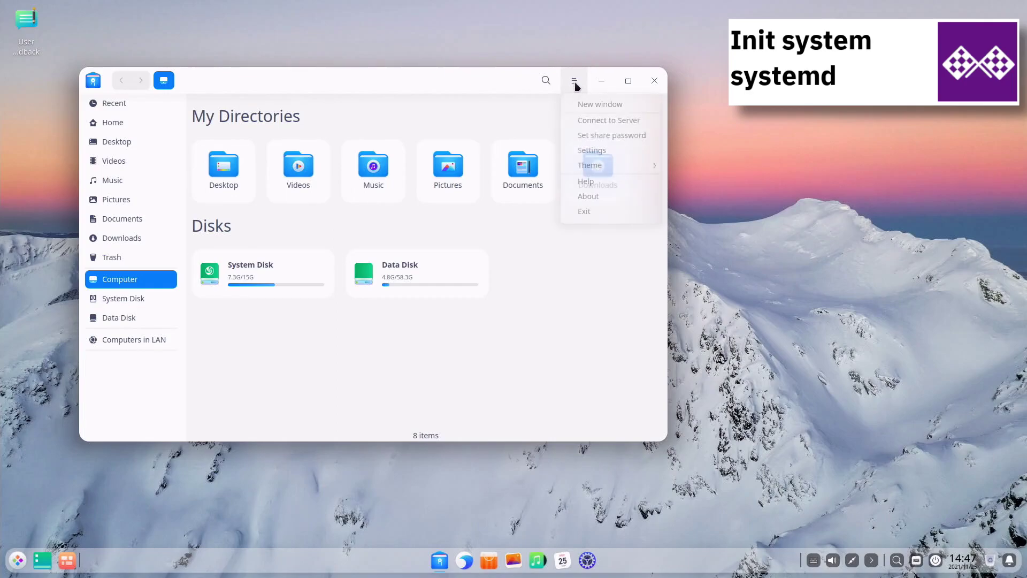
pyautogui.click(546, 80)
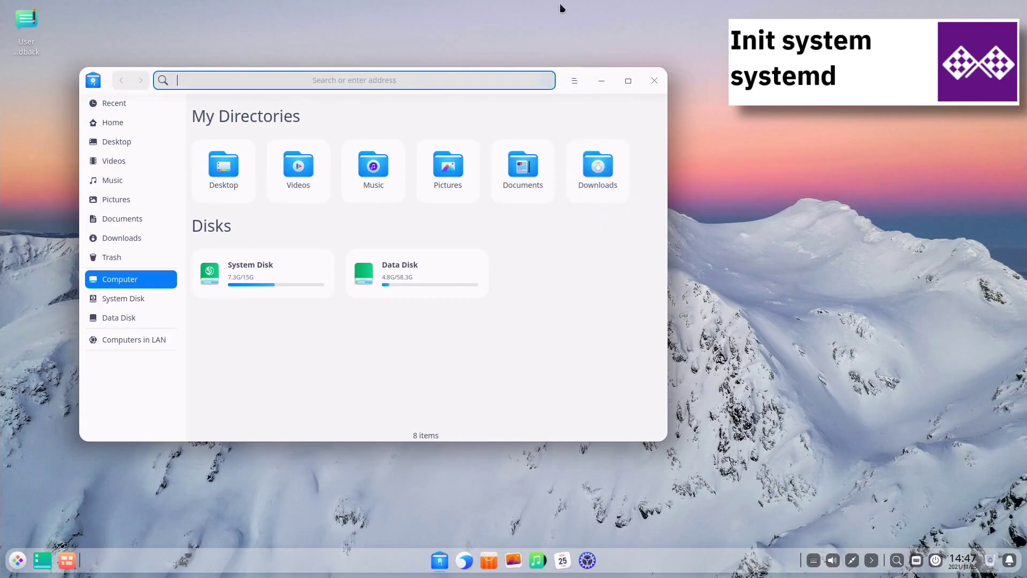
pyautogui.click(635, 80)
pyautogui.click(989, 15)
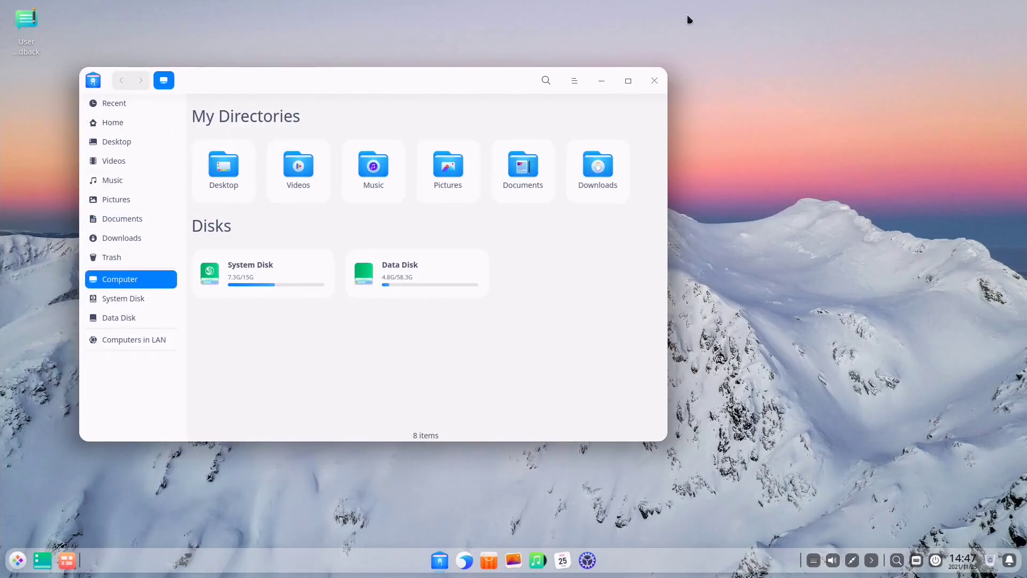
pyautogui.click(601, 82)
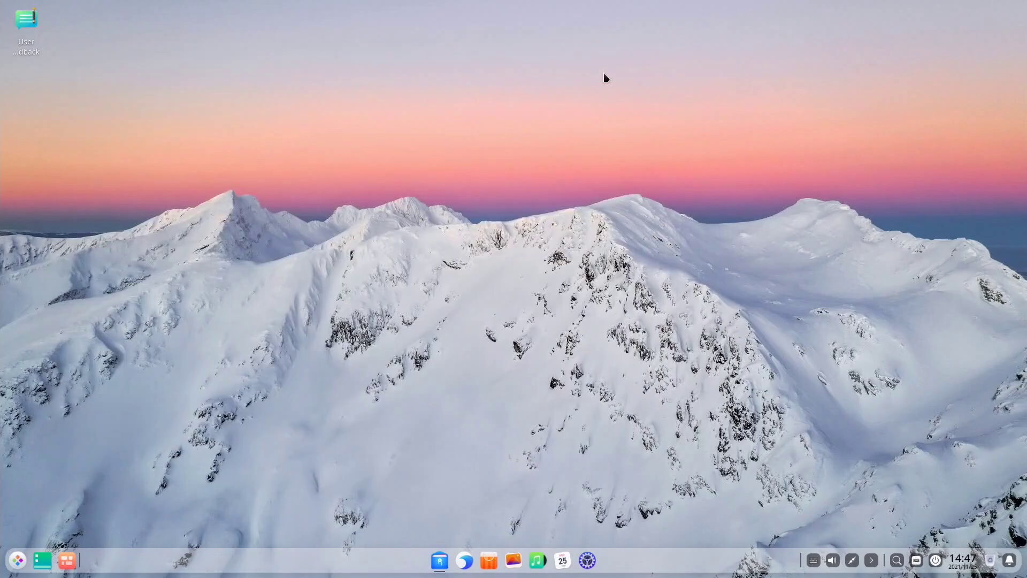
pyautogui.click(438, 561)
pyautogui.press('super+Right')
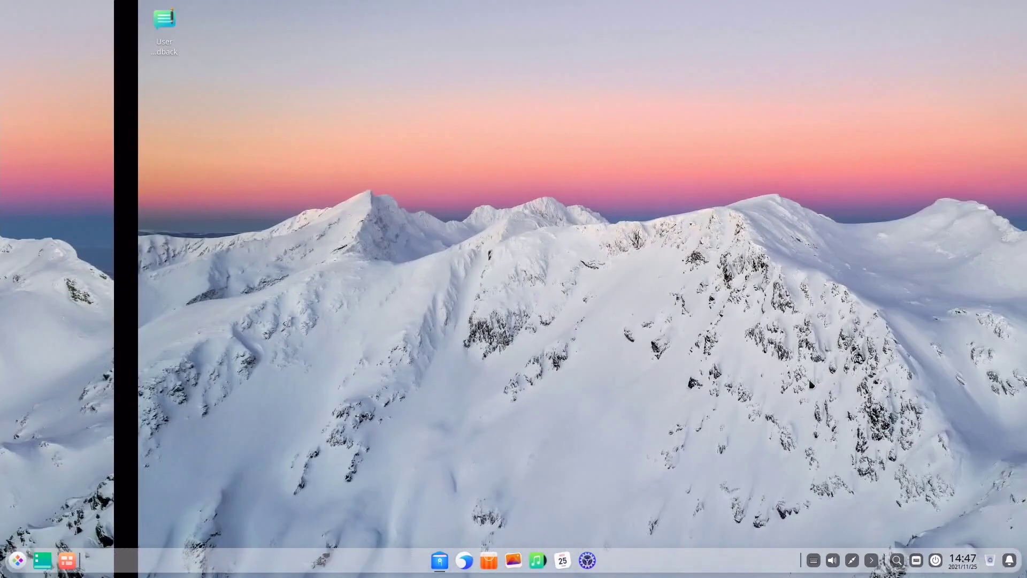
pyautogui.press('super+Left')
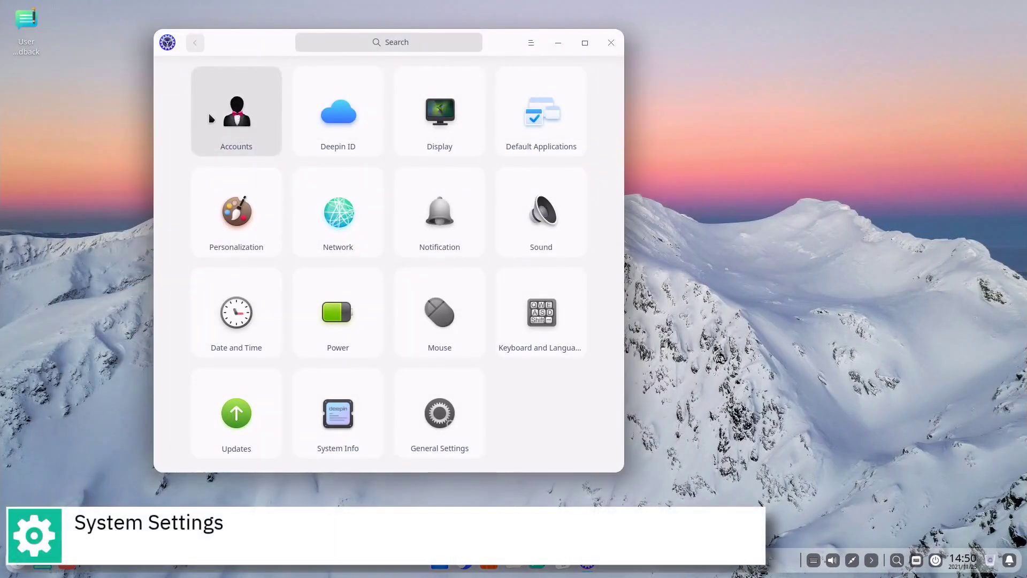
# Browse Control Center pages from Accounts and Display through Notification, Power, Keyboard and System Info.
pyautogui.click(211, 119)
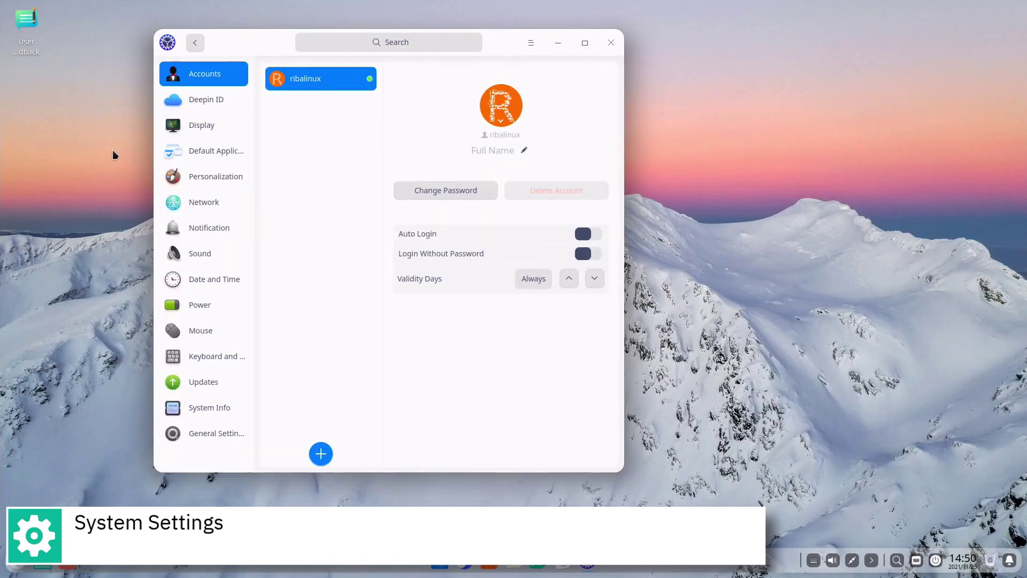
pyautogui.click(182, 99)
pyautogui.click(176, 125)
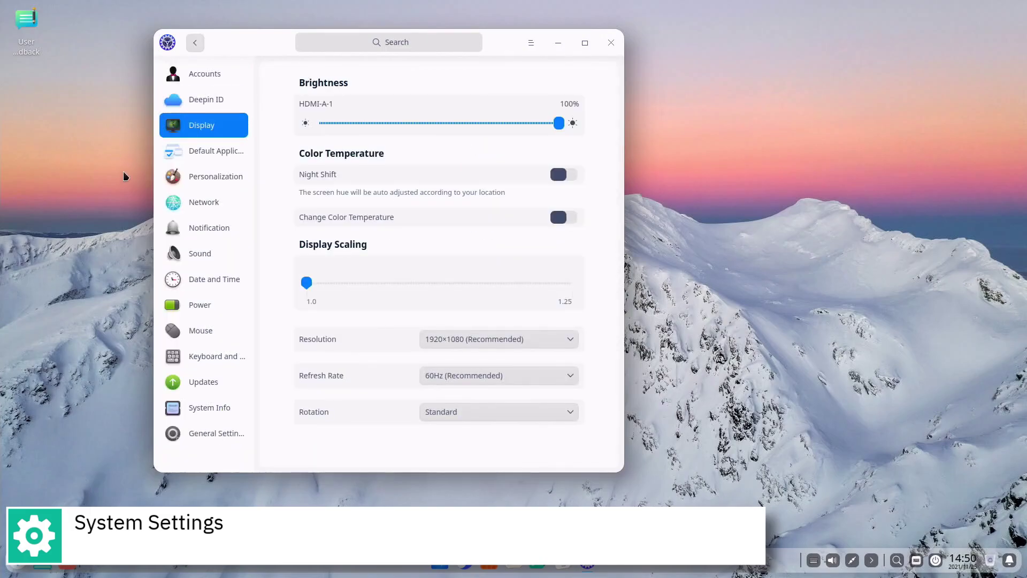
pyautogui.click(179, 151)
pyautogui.click(182, 182)
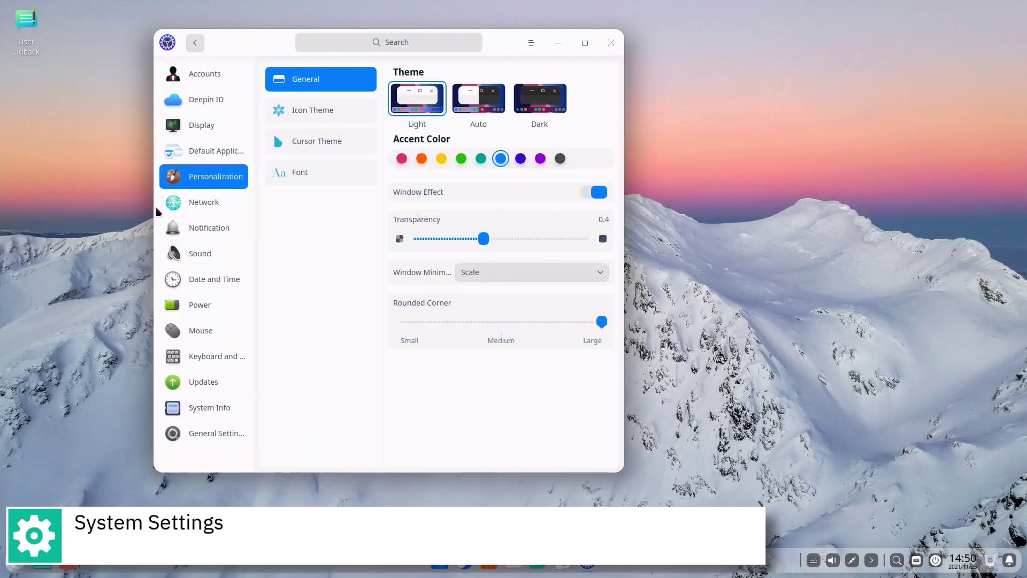
pyautogui.click(164, 206)
pyautogui.click(163, 231)
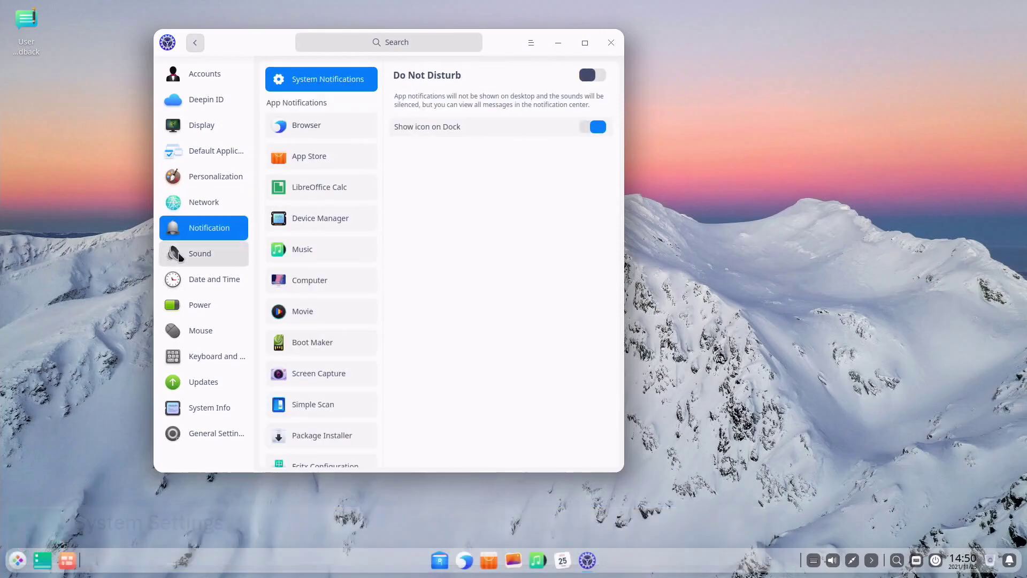
pyautogui.press('Down')
pyautogui.press('Down')
pyautogui.press('Down')
pyautogui.press('Down')
pyautogui.press('Down')
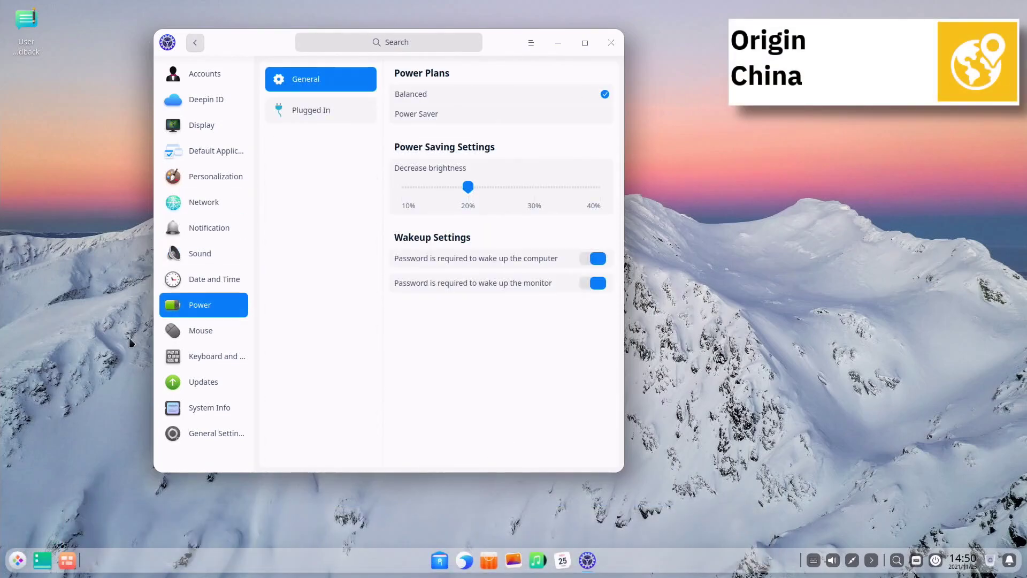
pyautogui.press('Down')
pyautogui.press('Down')
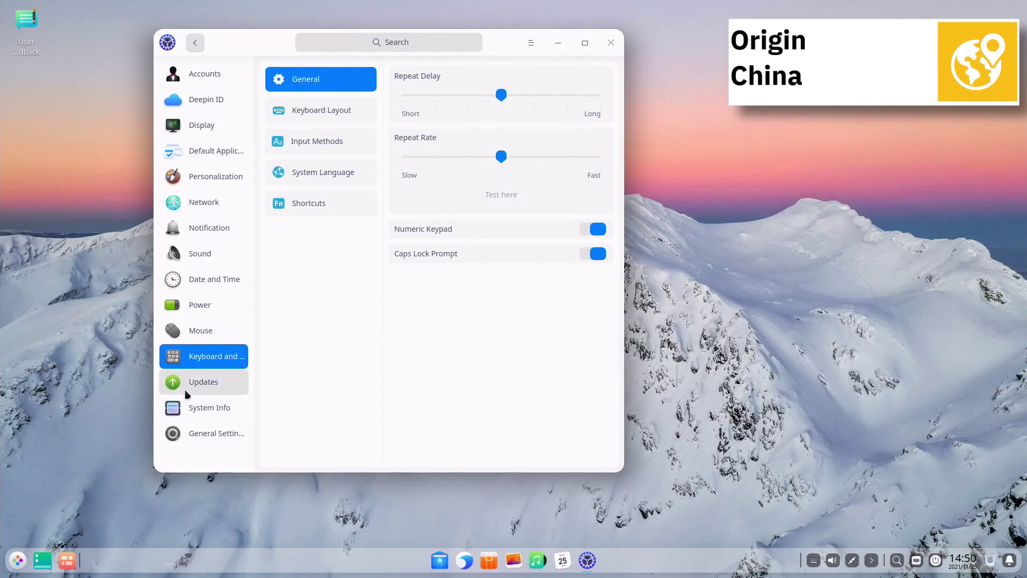
pyautogui.press('Down')
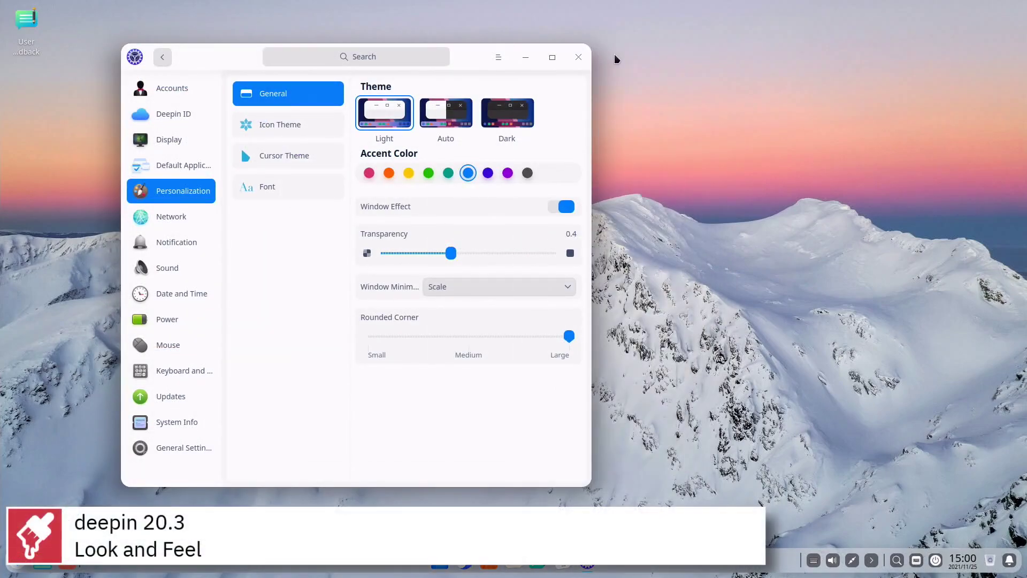
# Try the Dark theme, return to Light, then cycle accent colours from red to dark grey.
pyautogui.click(521, 115)
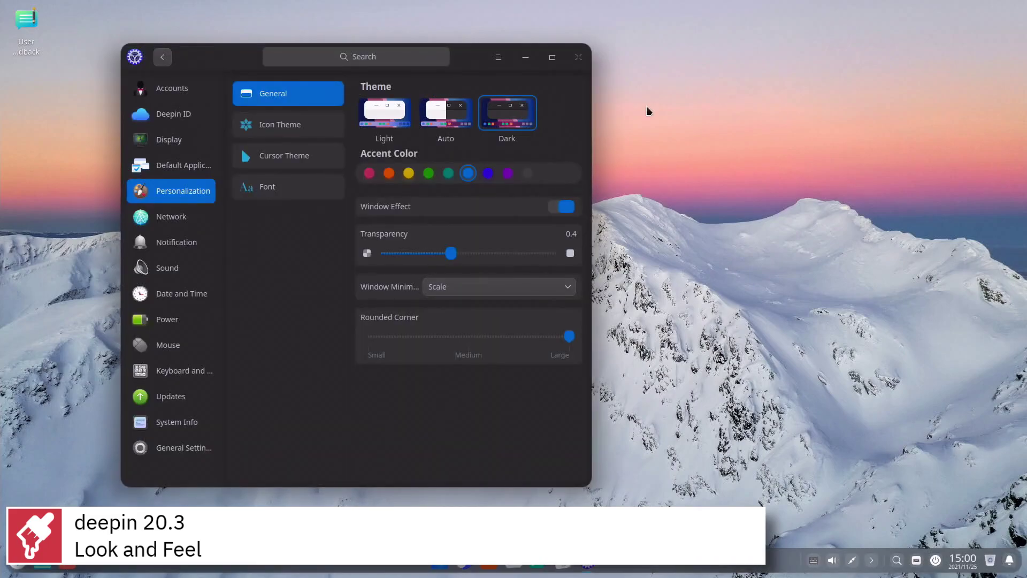
pyautogui.click(397, 131)
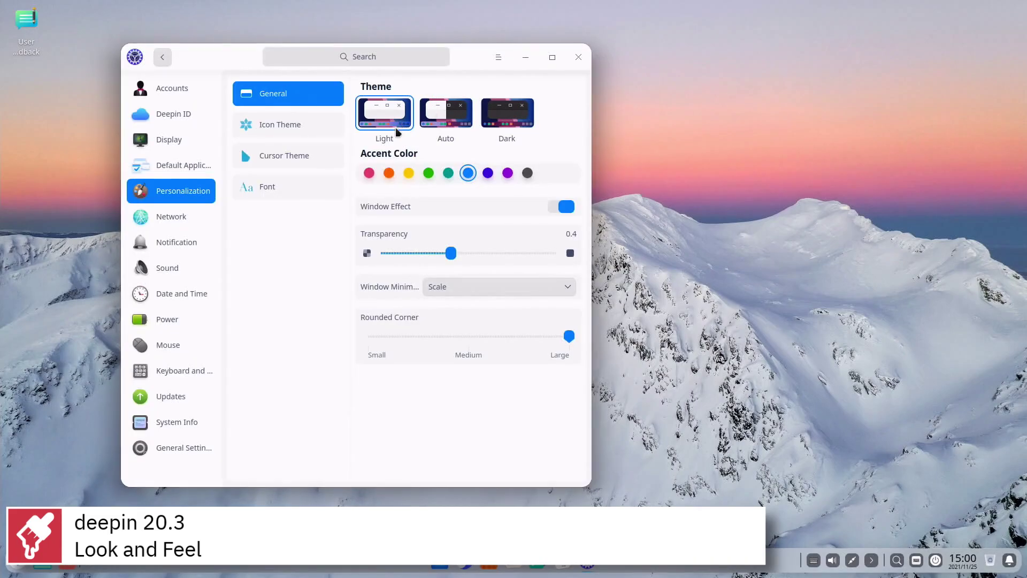
pyautogui.click(373, 173)
pyautogui.click(389, 174)
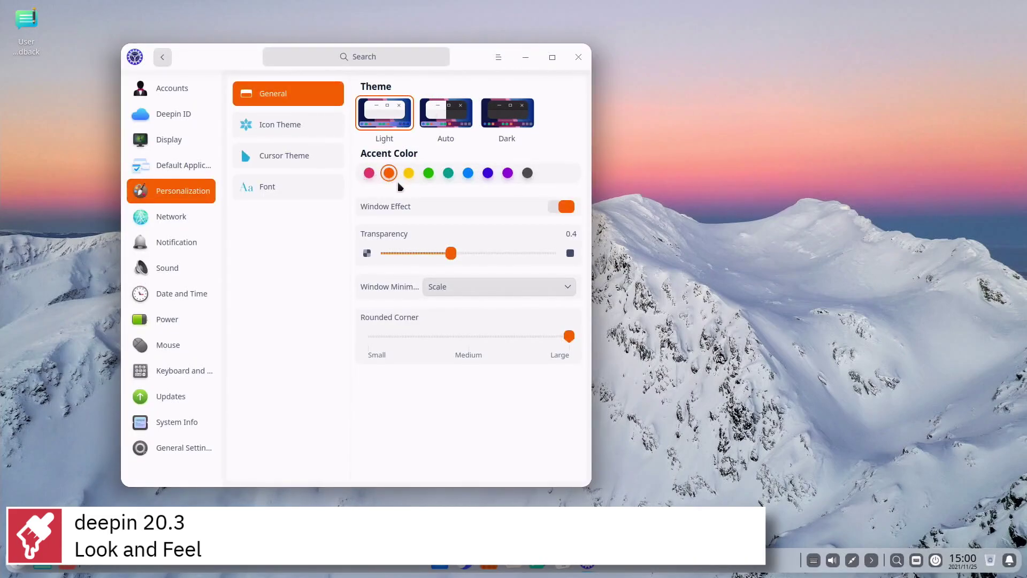
pyautogui.click(409, 178)
pyautogui.click(430, 176)
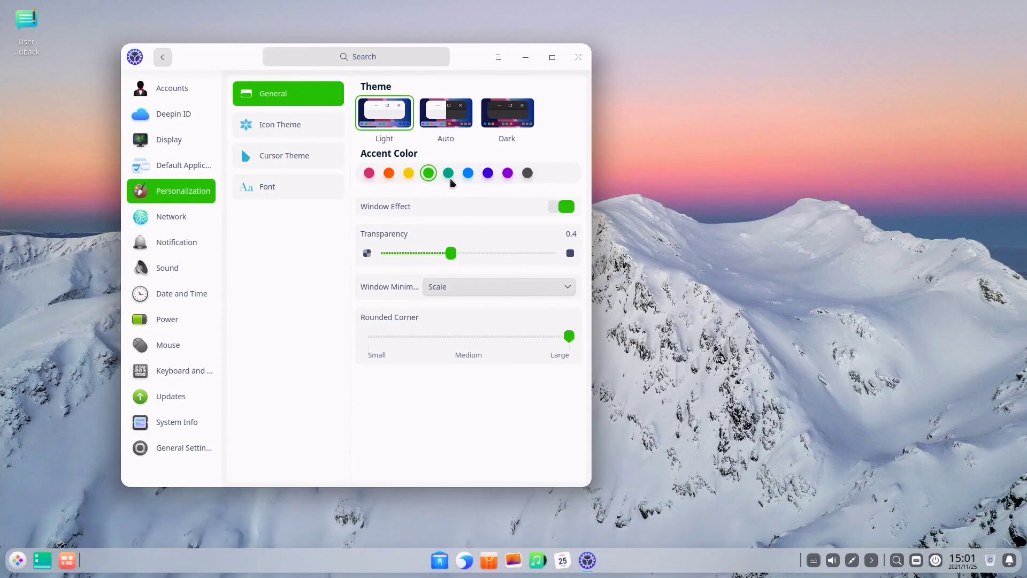
pyautogui.click(450, 176)
pyautogui.click(488, 175)
pyautogui.click(508, 176)
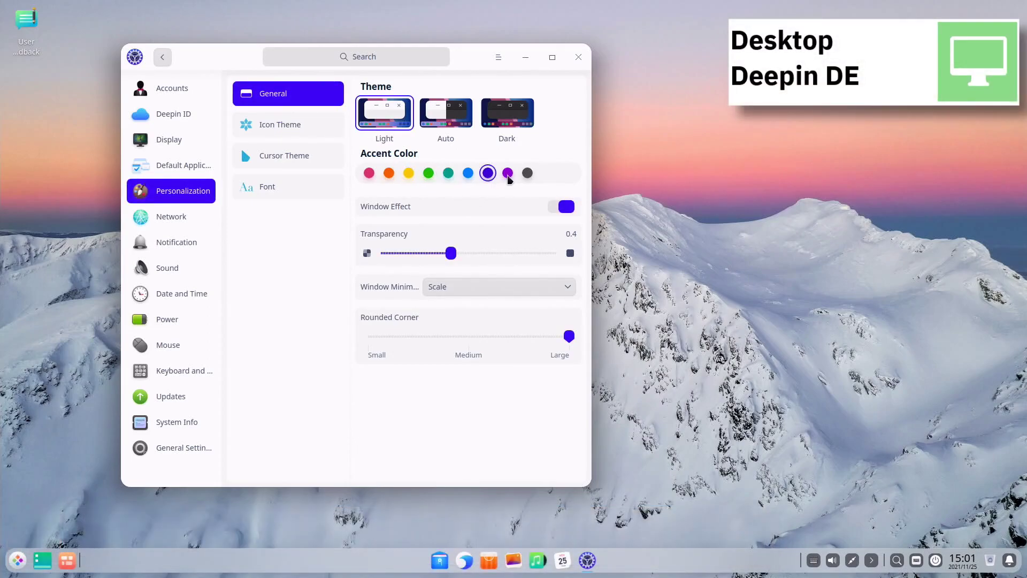
pyautogui.click(527, 175)
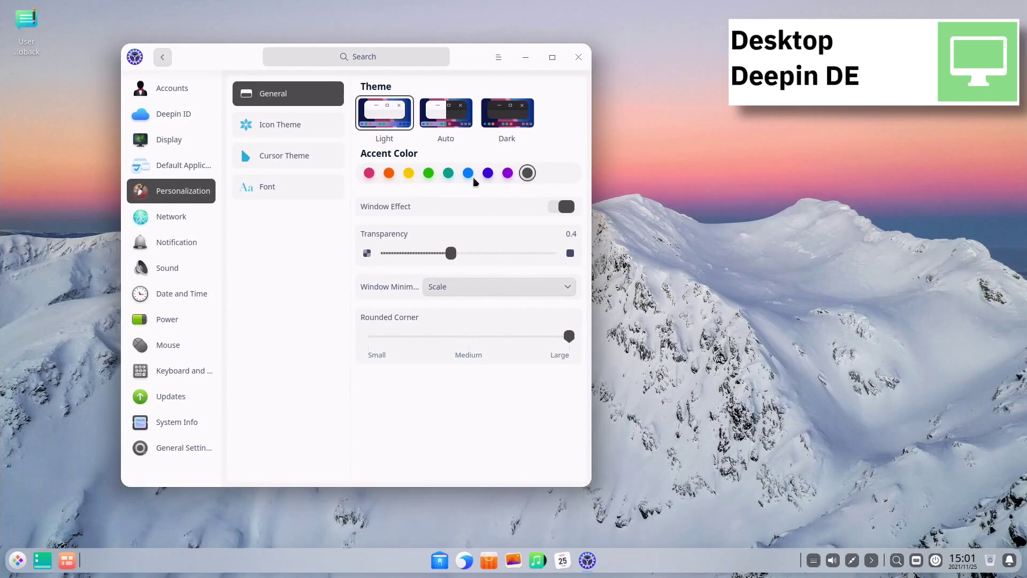
# Restore the blue accent and toggle the window effect off and back on.
pyautogui.click(469, 175)
pyautogui.click(562, 207)
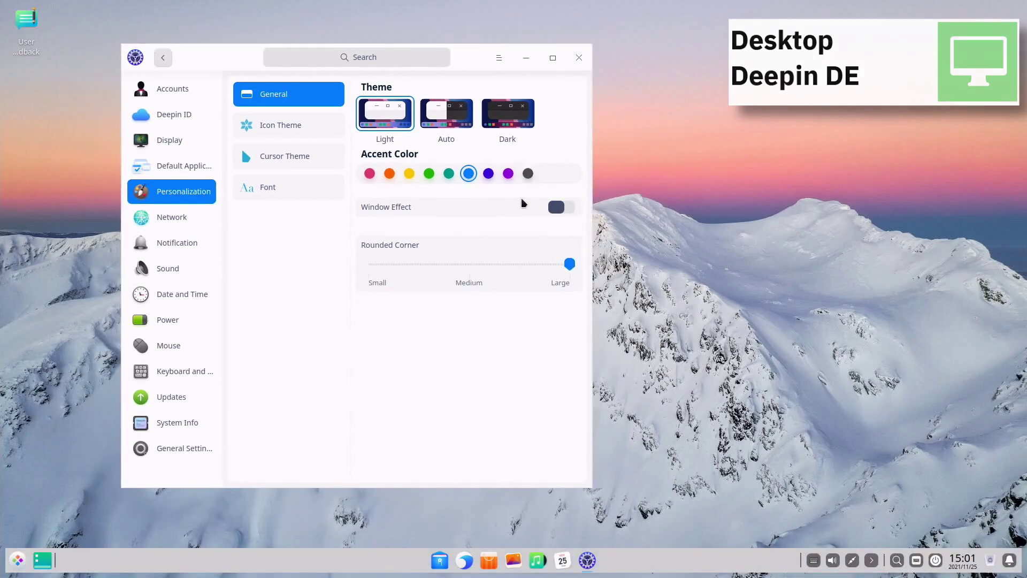
pyautogui.click(560, 206)
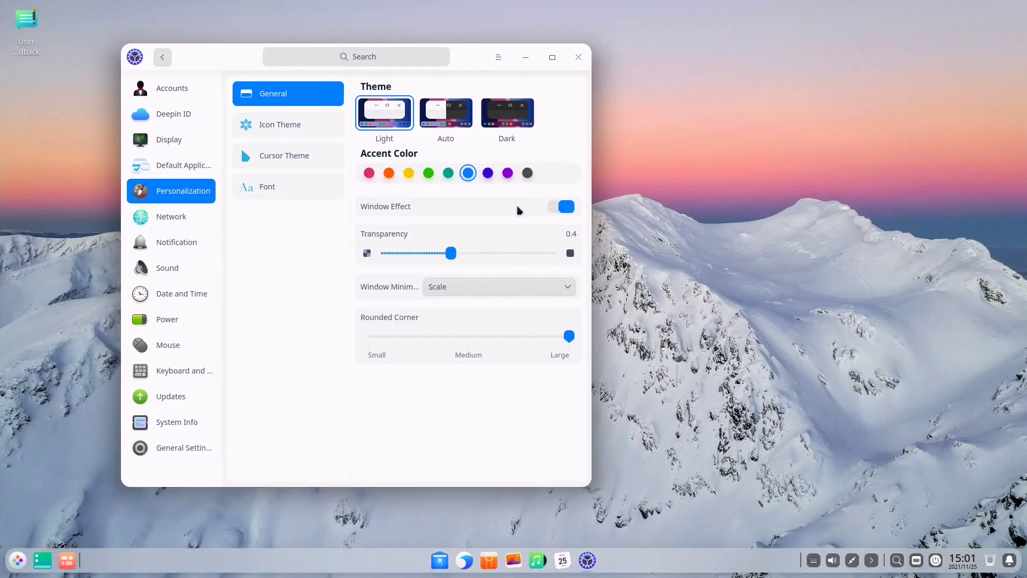
pyautogui.click(526, 59)
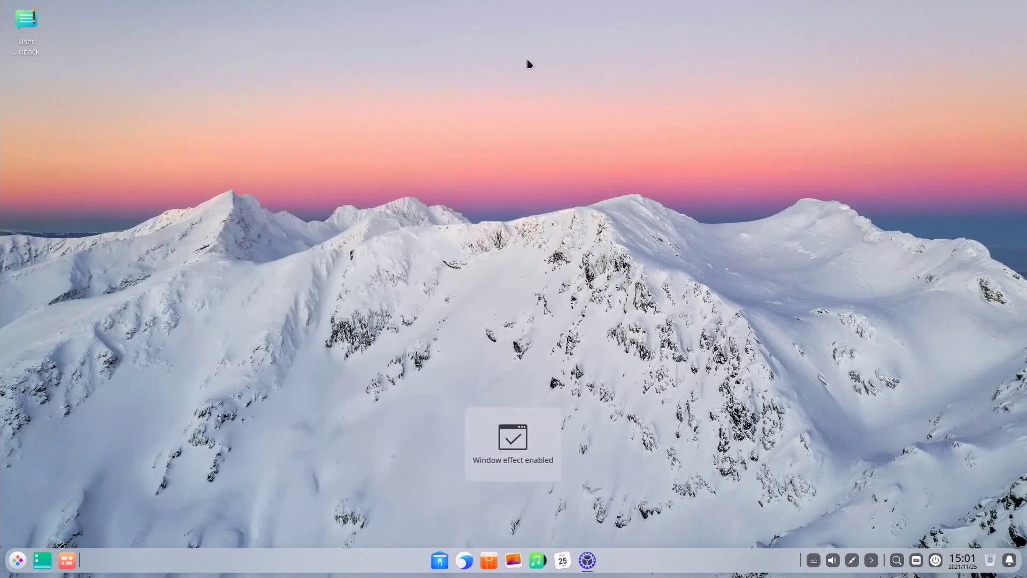
pyautogui.click(586, 559)
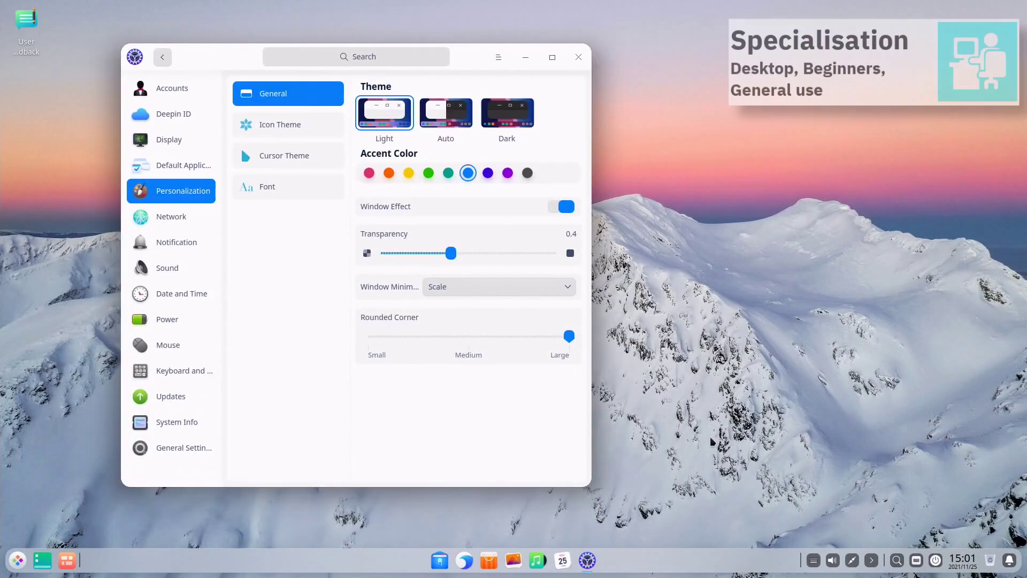
# Preview the Magic Lamp minimize animation, revert to Scale, and try Medium then Small rounded corners.
pyautogui.click(568, 288)
pyautogui.click(562, 302)
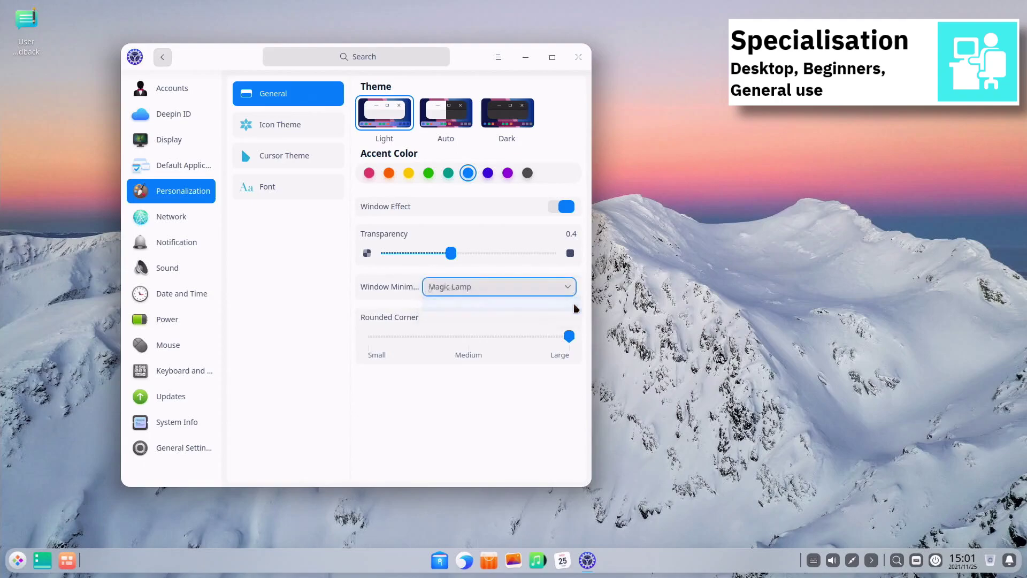
pyautogui.click(526, 56)
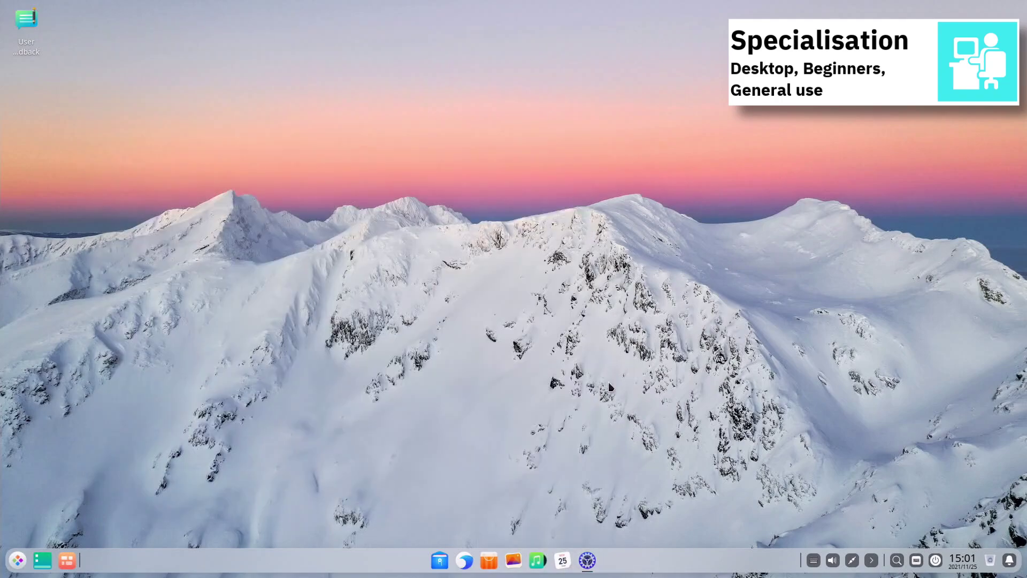
pyautogui.click(593, 560)
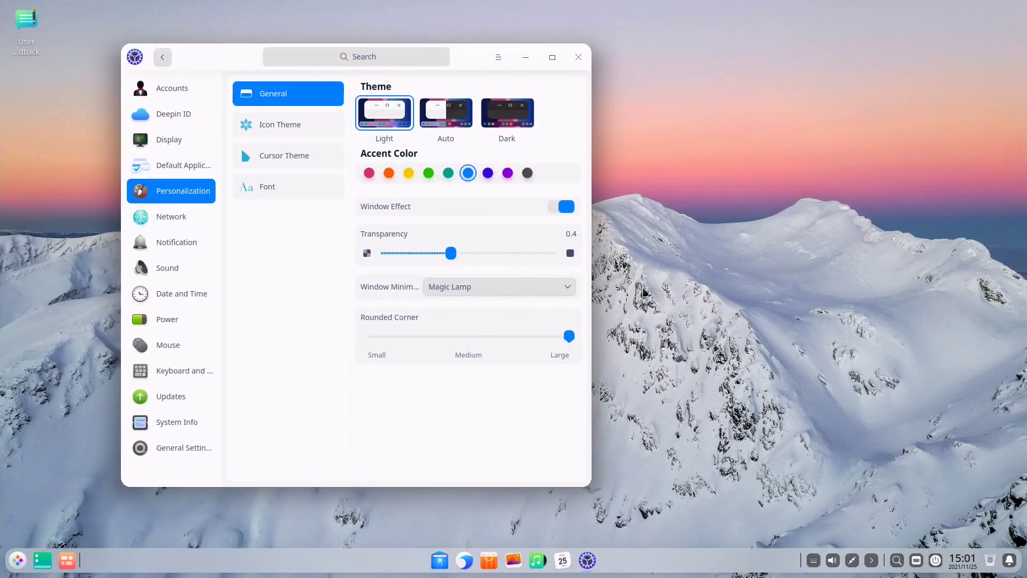
pyautogui.click(559, 286)
pyautogui.click(560, 273)
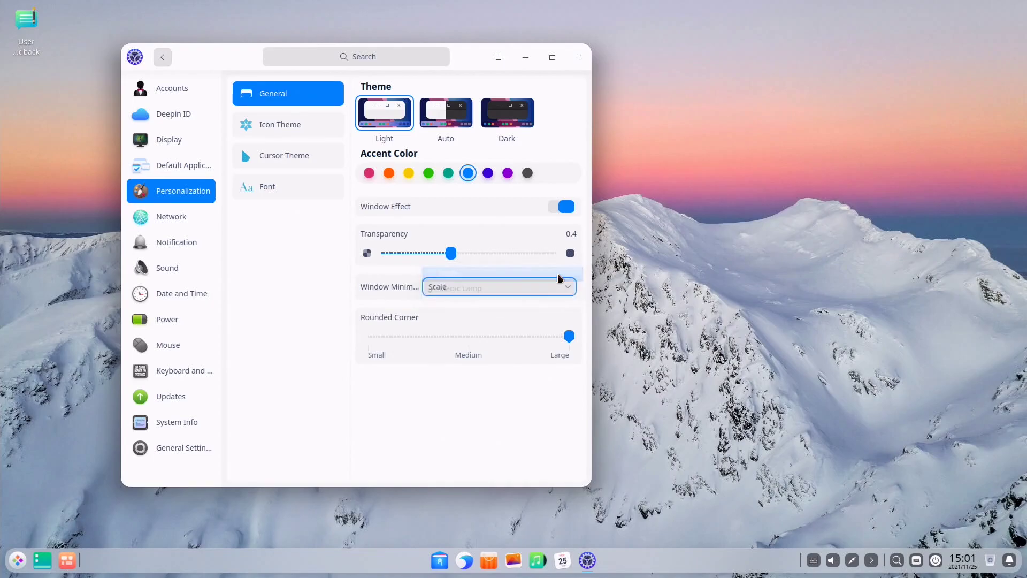
pyautogui.click(466, 335)
pyautogui.click(370, 349)
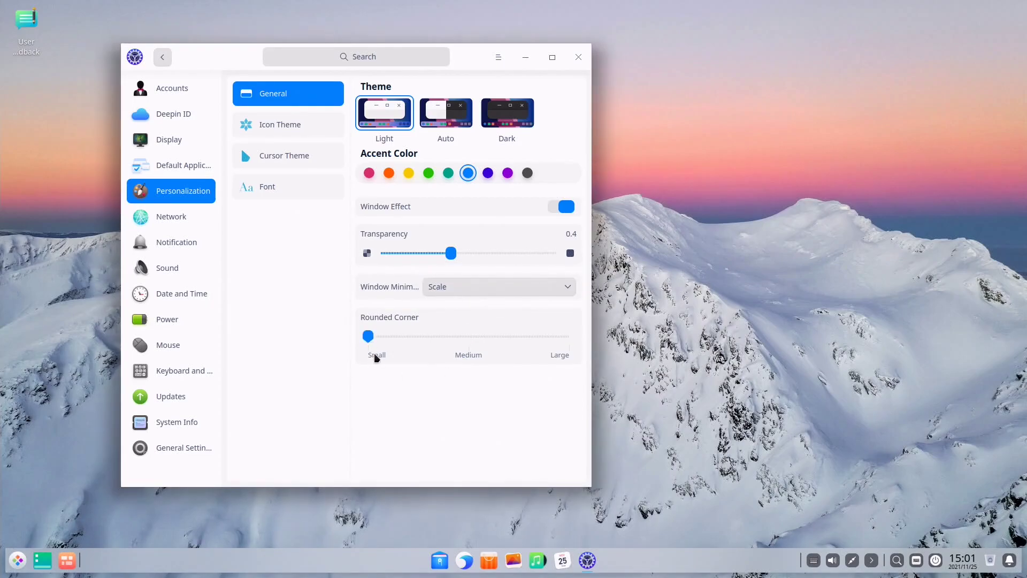
# Set rounded corners back to Large, view icon, cursor and font pages, then page through wallpapers.
pyautogui.click(559, 346)
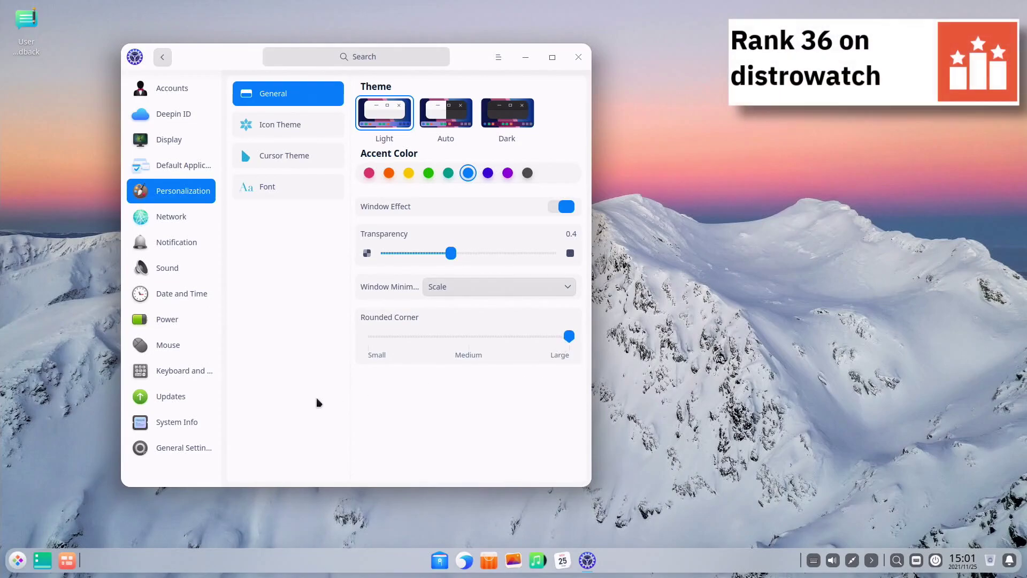
pyautogui.click(275, 128)
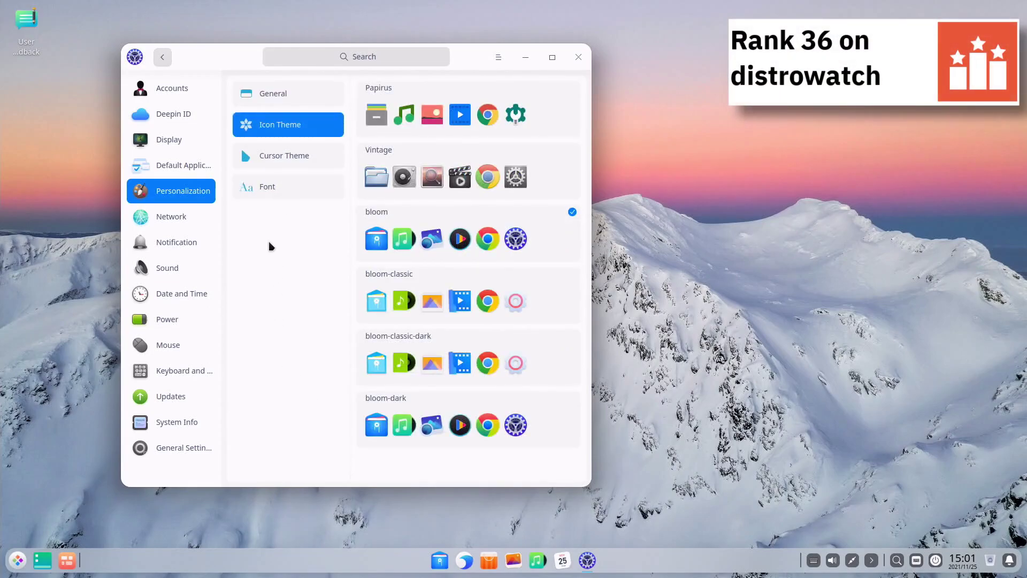
pyautogui.click(281, 156)
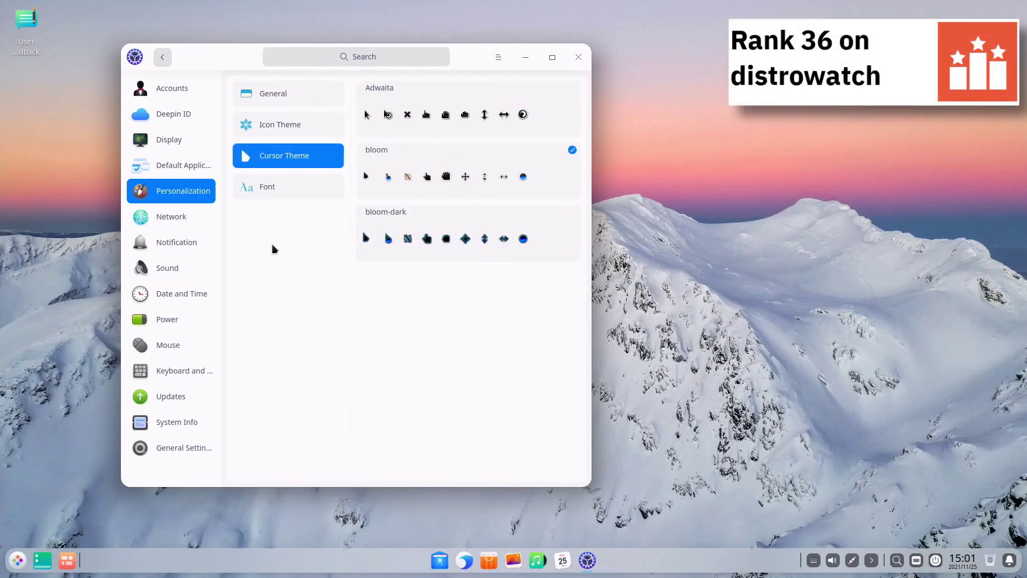
pyautogui.click(279, 193)
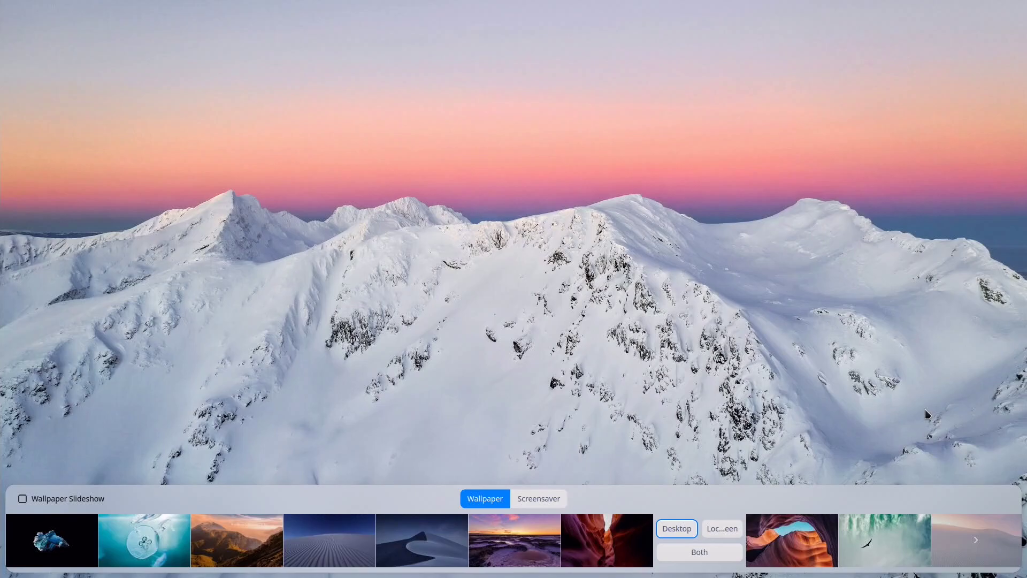
pyautogui.click(972, 540)
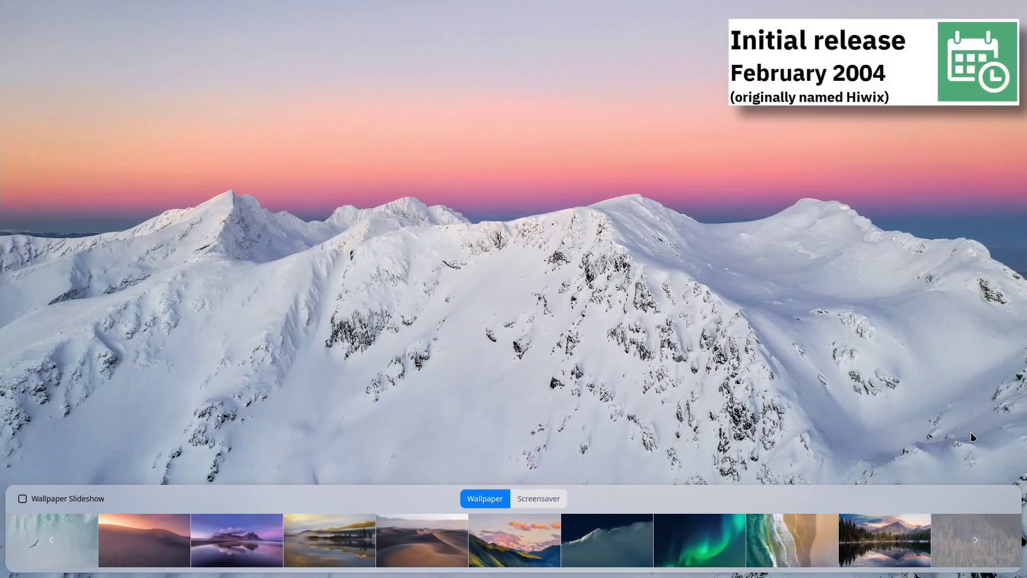
pyautogui.click(976, 541)
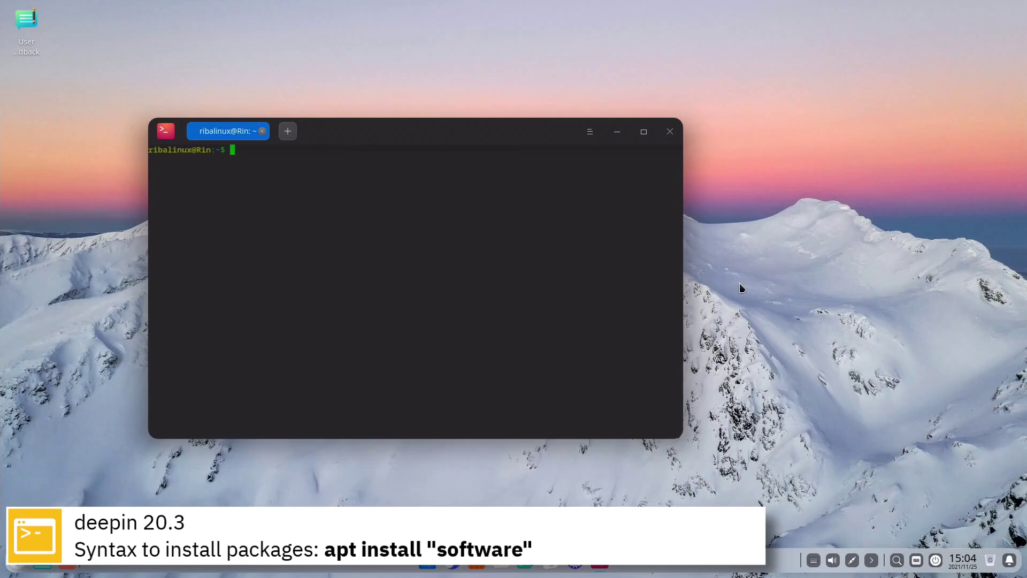
# Install the mc package with 'sudo apt install mc', confirming with y.
pyautogui.write('sudo apt install mc')
pyautogui.press('Return')
pyautogui.write('y')
pyautogui.press('Return')
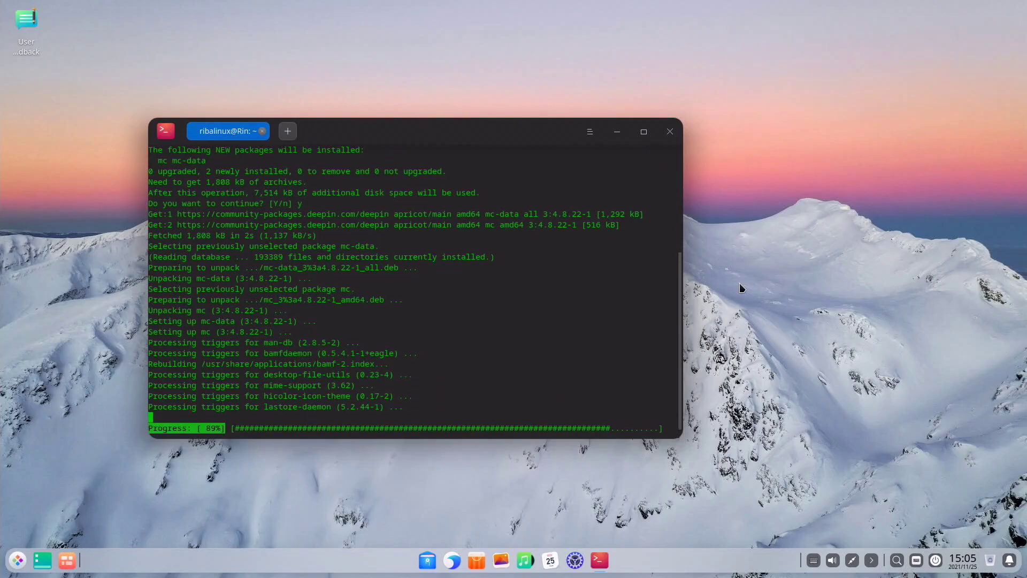
# Clear the terminal and print kernel information with 'uname -a'.
pyautogui.hotkey('ctrl', 'l')
pyautogui.write('uname ')
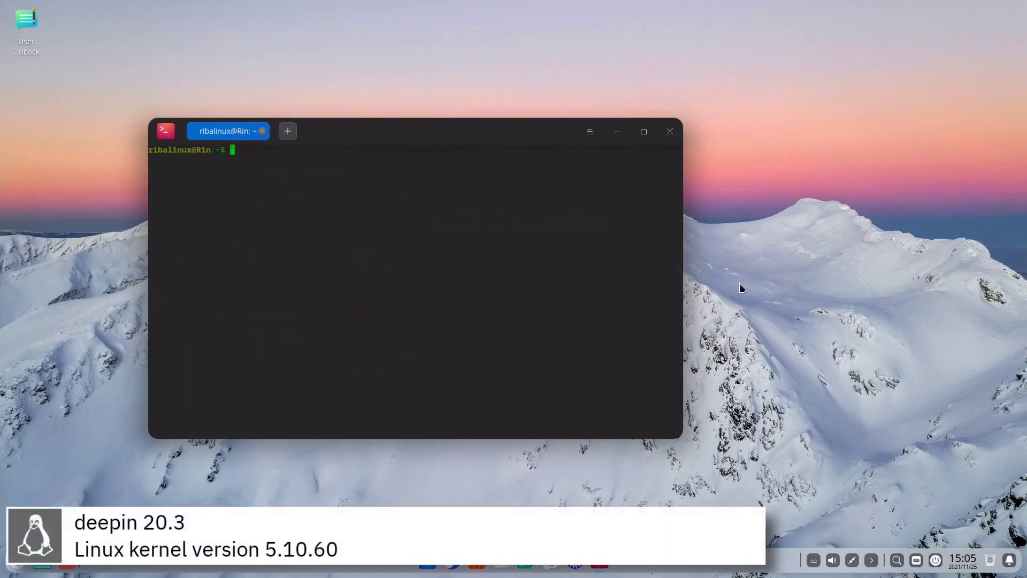
pyautogui.write('-a')
pyautogui.press('Return')
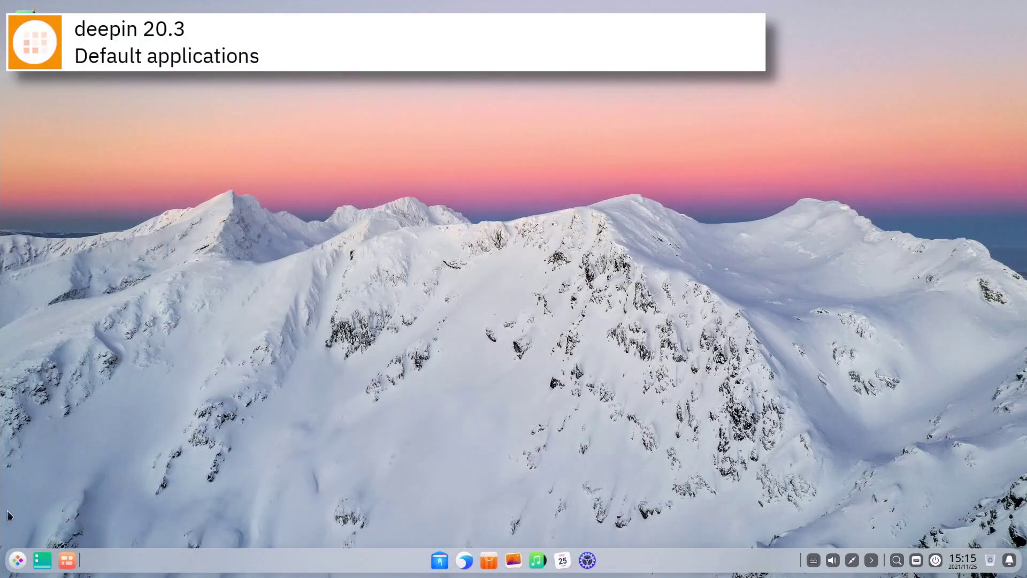
pyautogui.click(18, 560)
pyautogui.click(93, 534)
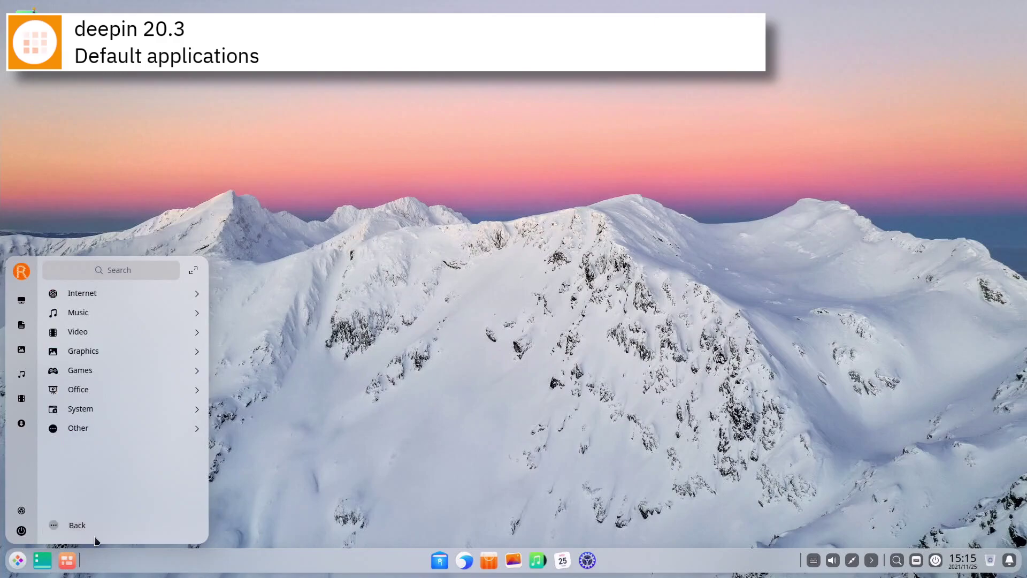
pyautogui.click(199, 295)
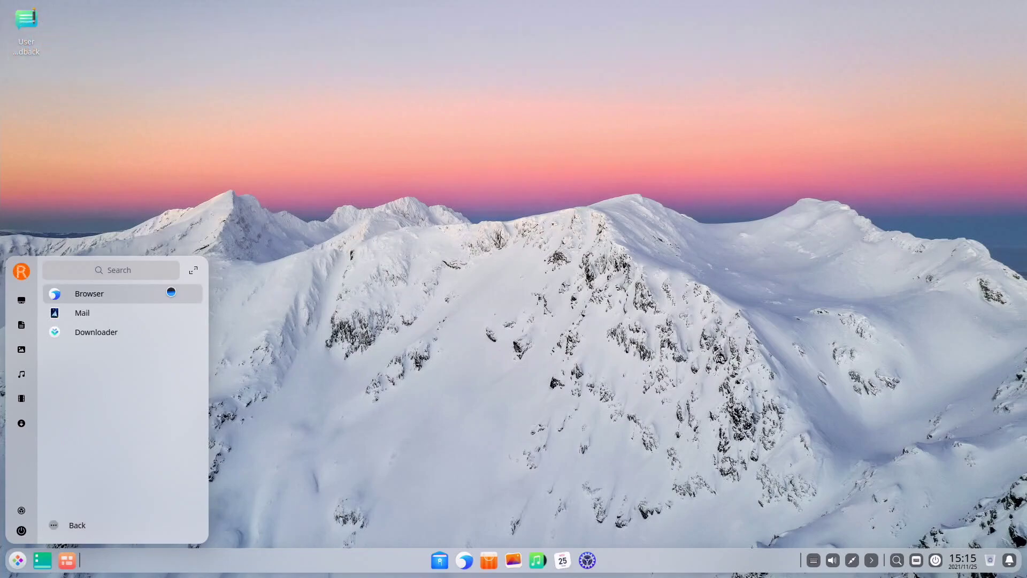
pyautogui.click(169, 294)
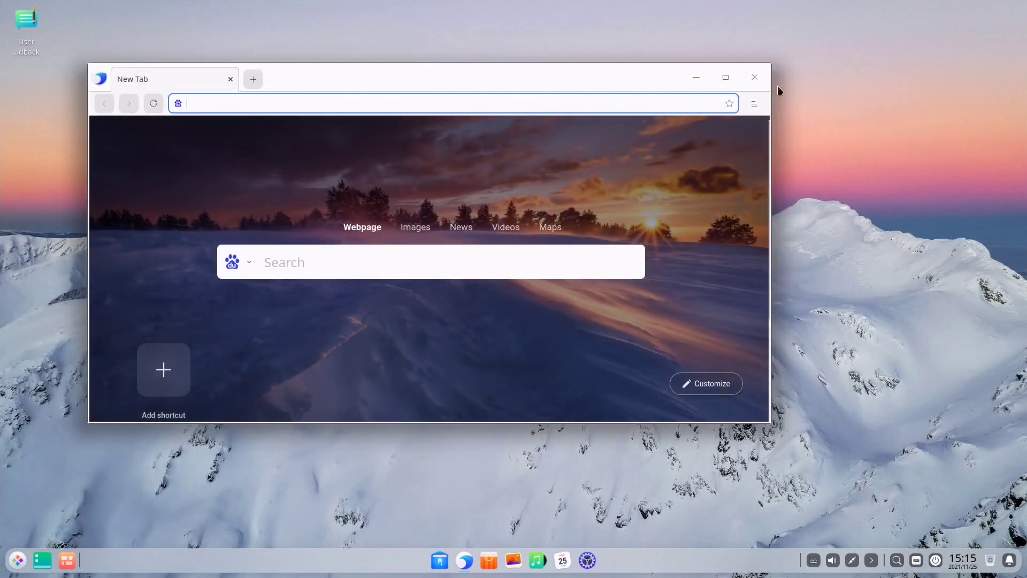
pyautogui.click(751, 78)
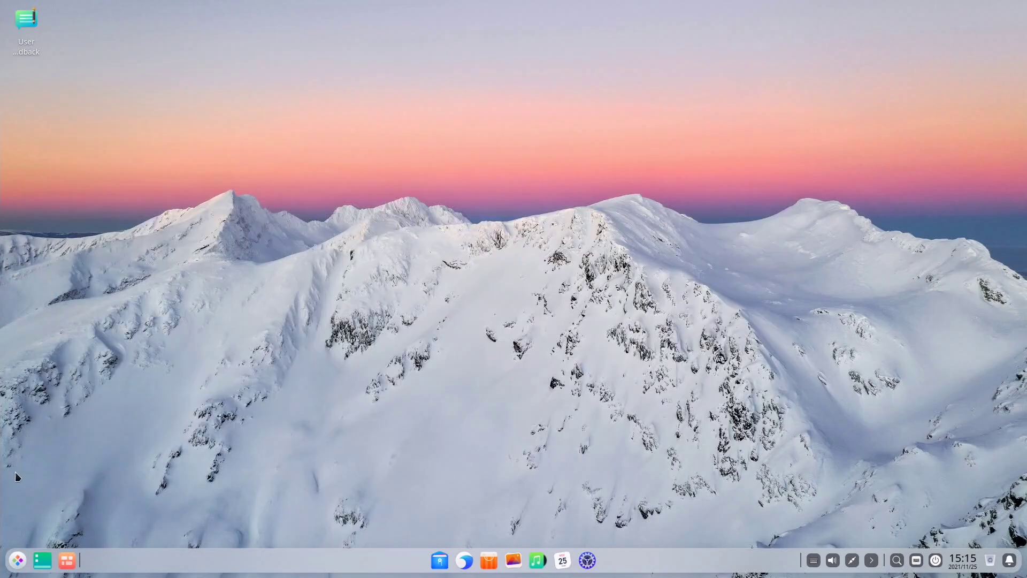
pyautogui.click(17, 559)
pyautogui.click(64, 524)
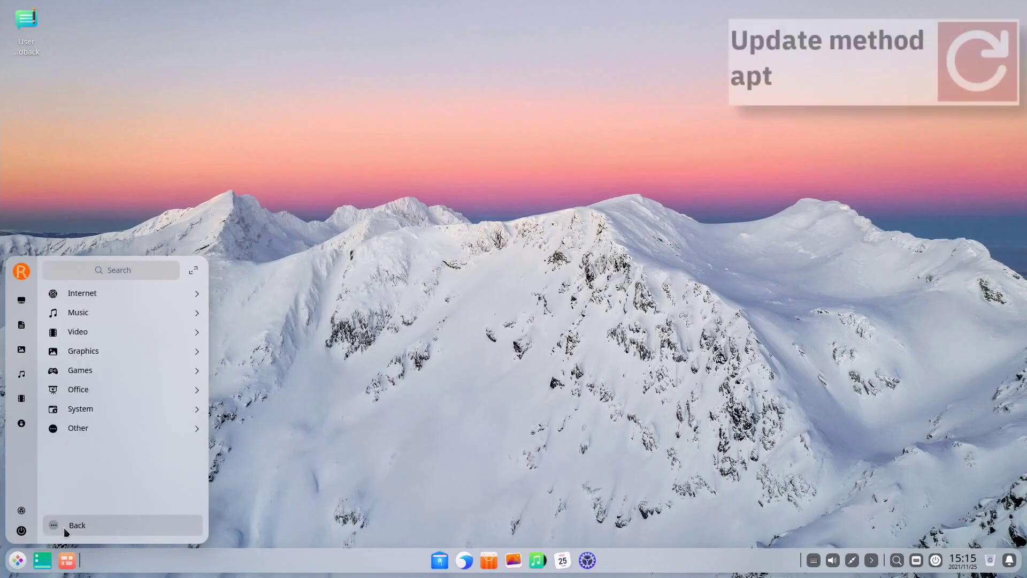
pyautogui.click(183, 315)
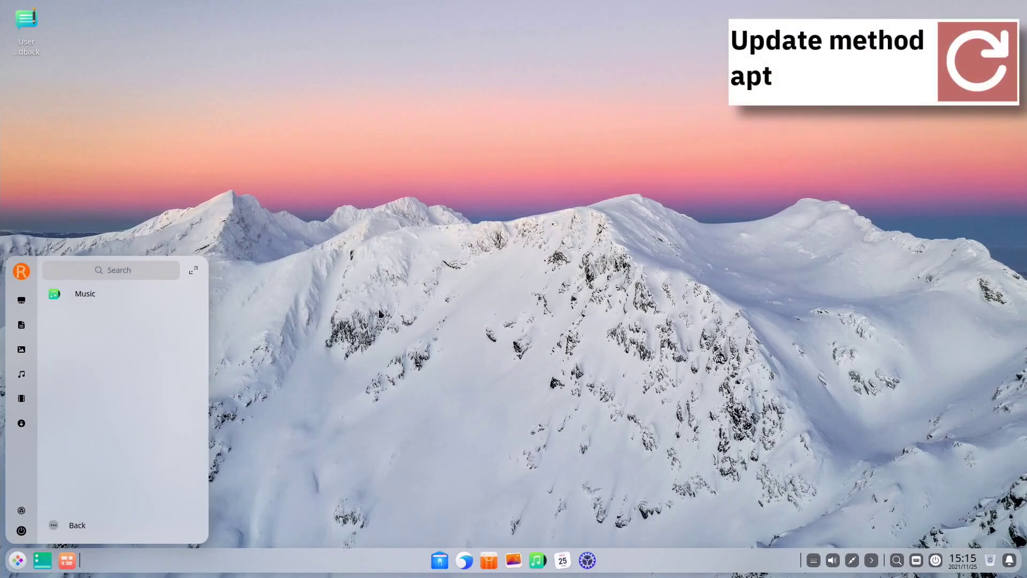
pyautogui.click(188, 293)
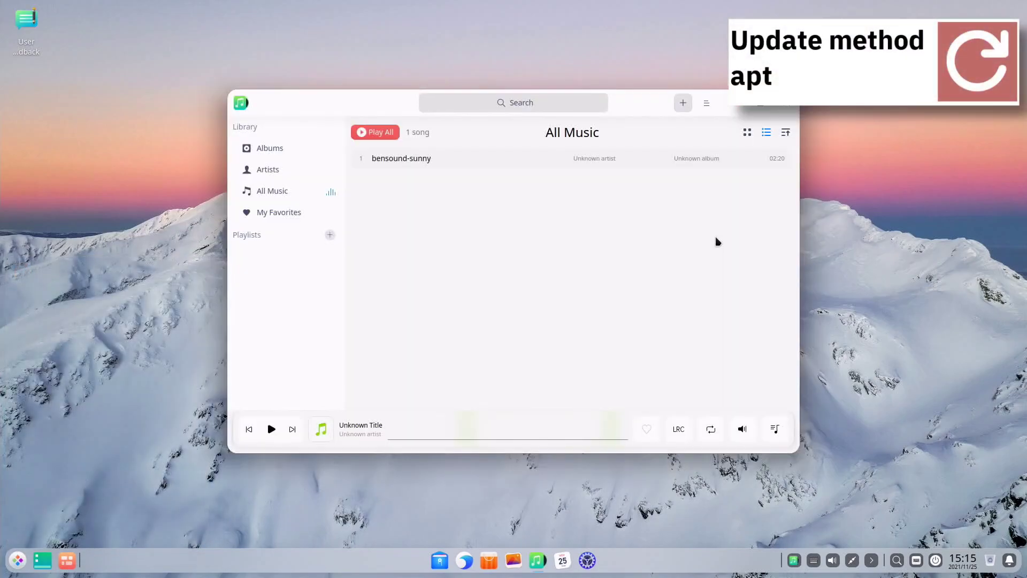
pyautogui.click(788, 103)
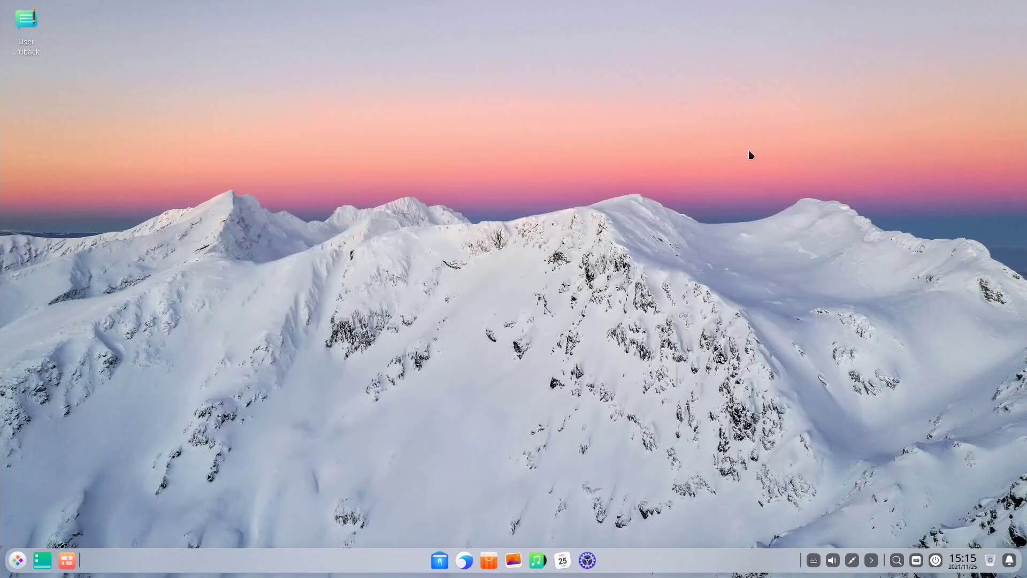
pyautogui.click(18, 559)
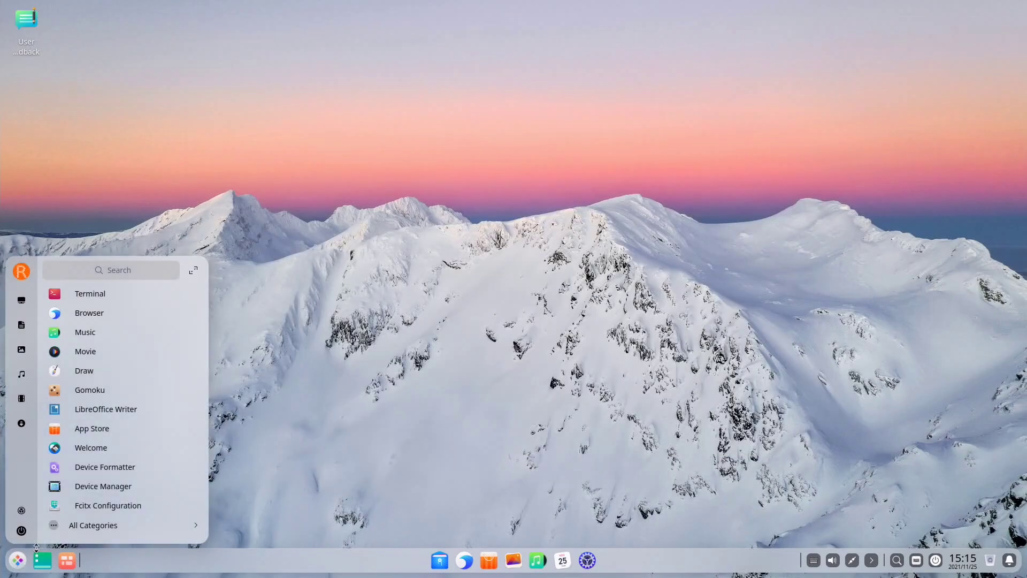
pyautogui.click(80, 526)
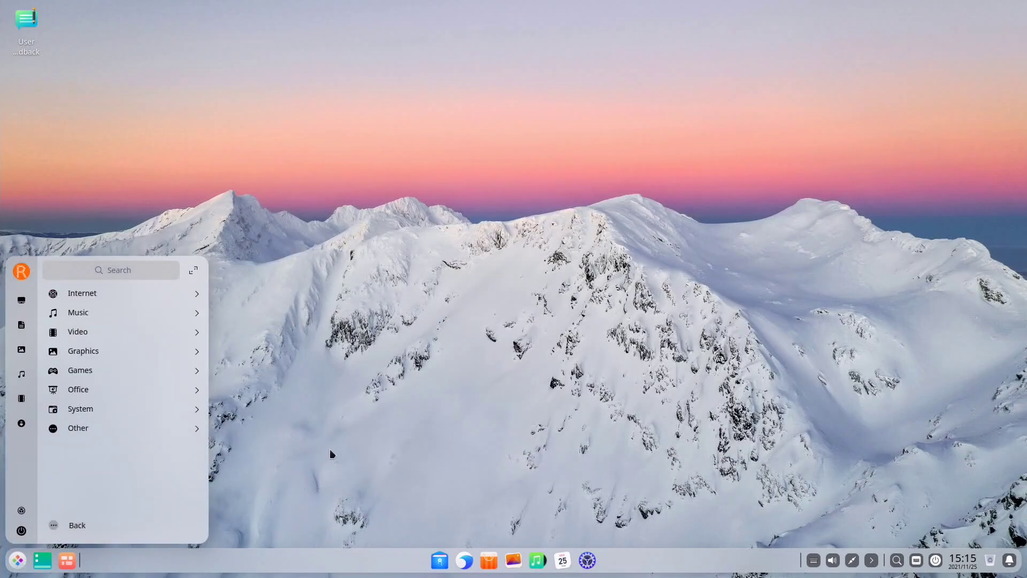
pyautogui.click(196, 333)
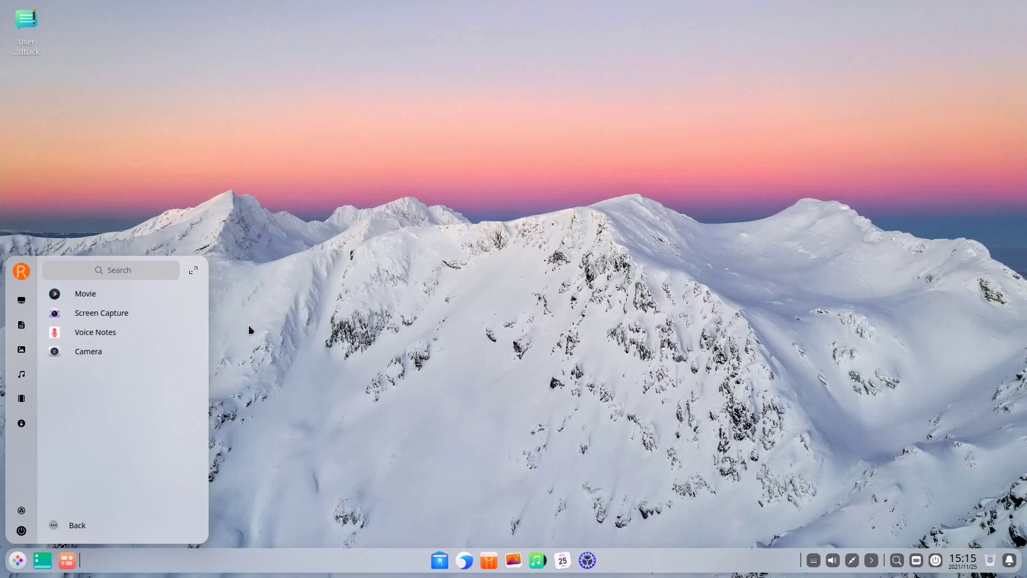
pyautogui.click(187, 294)
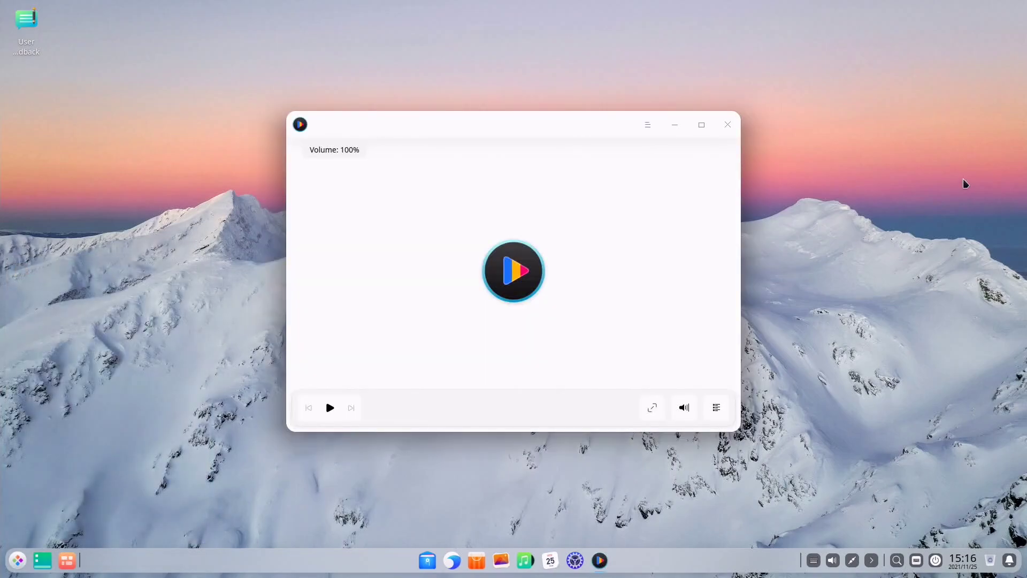
pyautogui.click(728, 124)
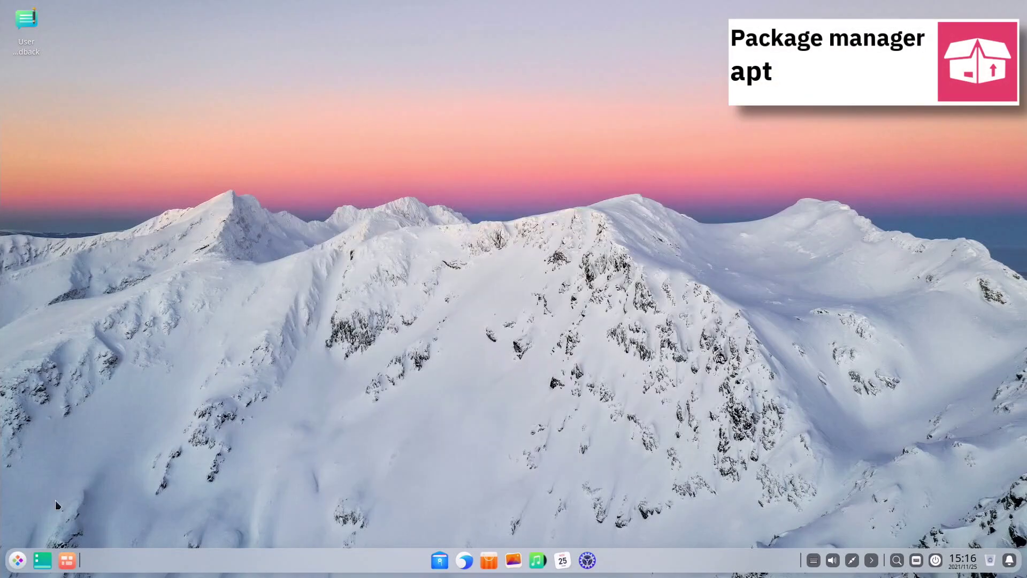
pyautogui.click(18, 560)
pyautogui.click(62, 528)
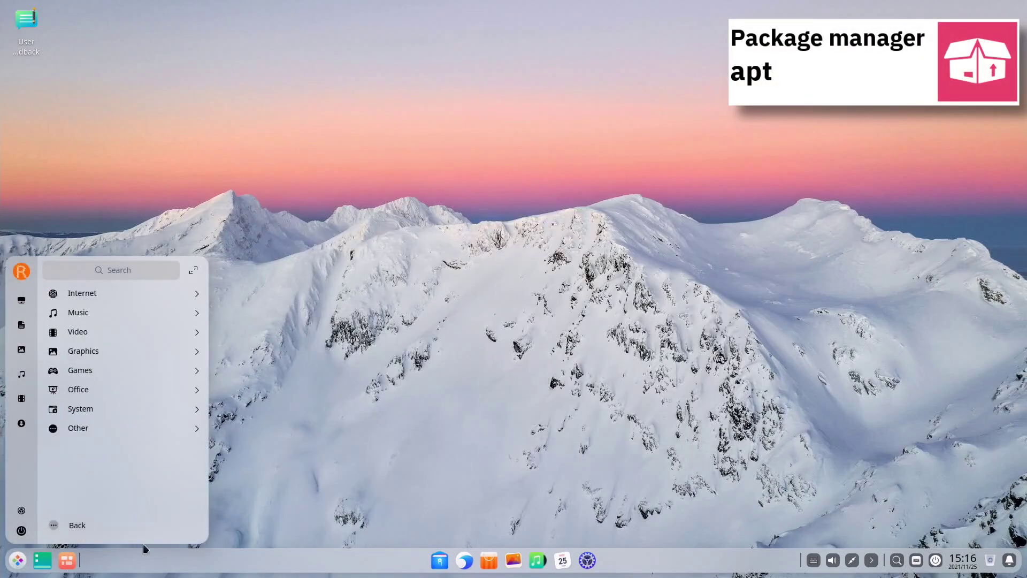
pyautogui.click(196, 351)
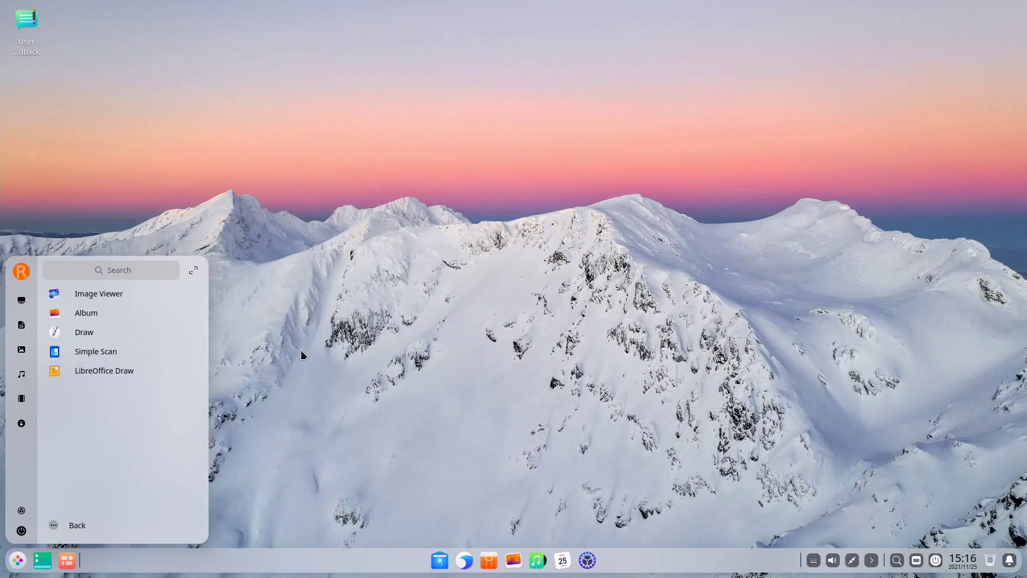
pyautogui.click(179, 332)
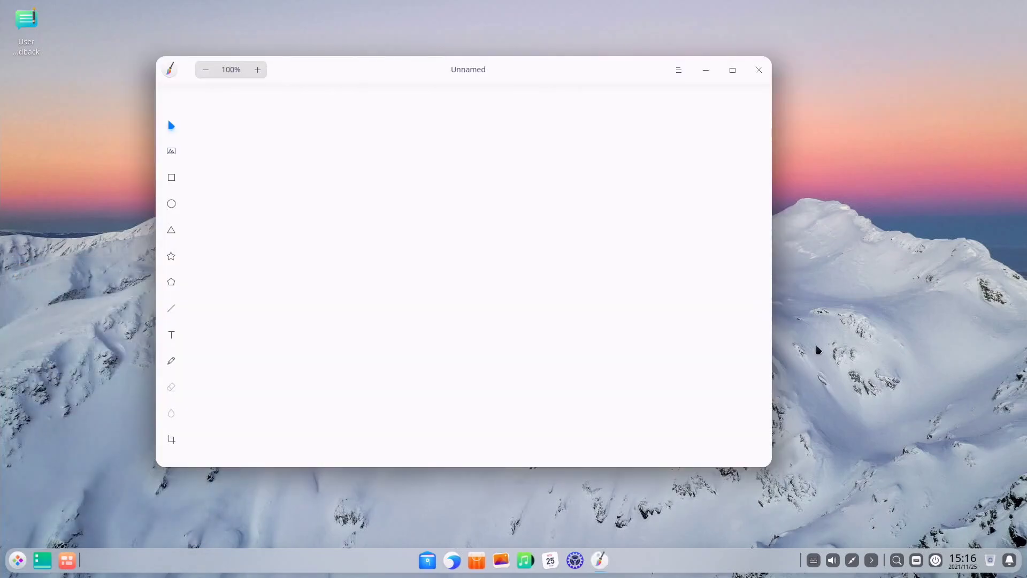
pyautogui.click(759, 70)
pyautogui.click(17, 559)
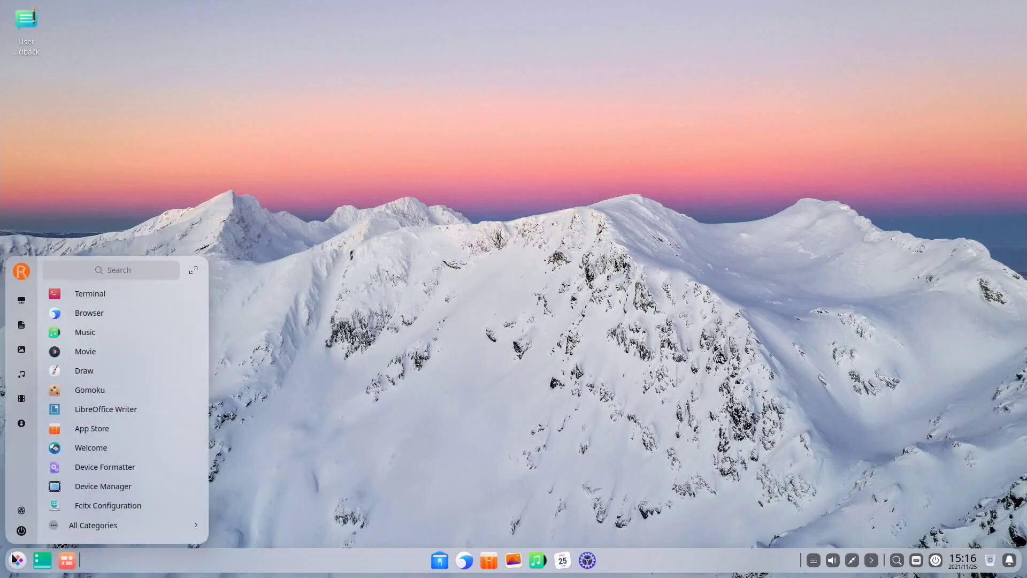
pyautogui.click(64, 524)
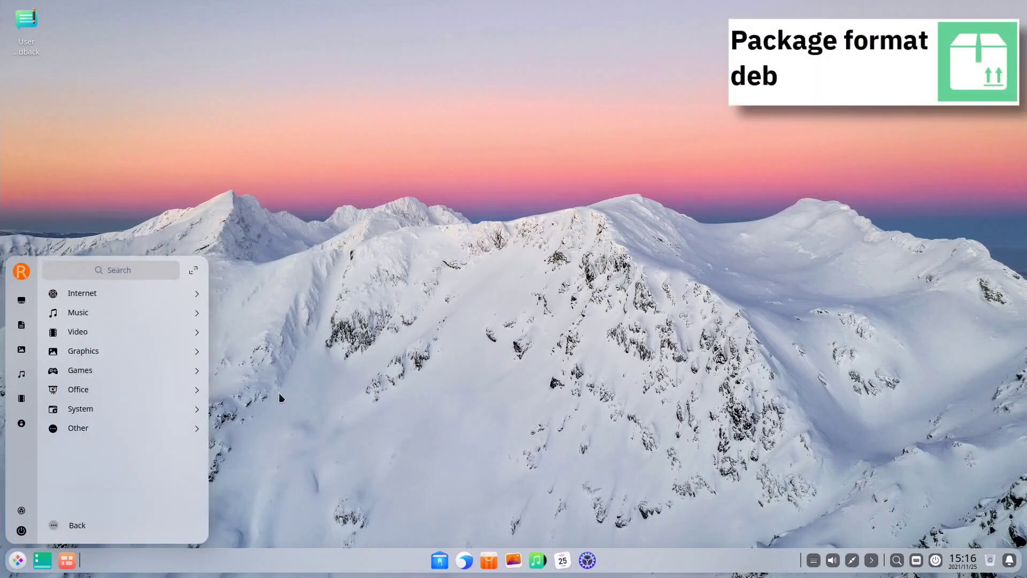
pyautogui.click(182, 370)
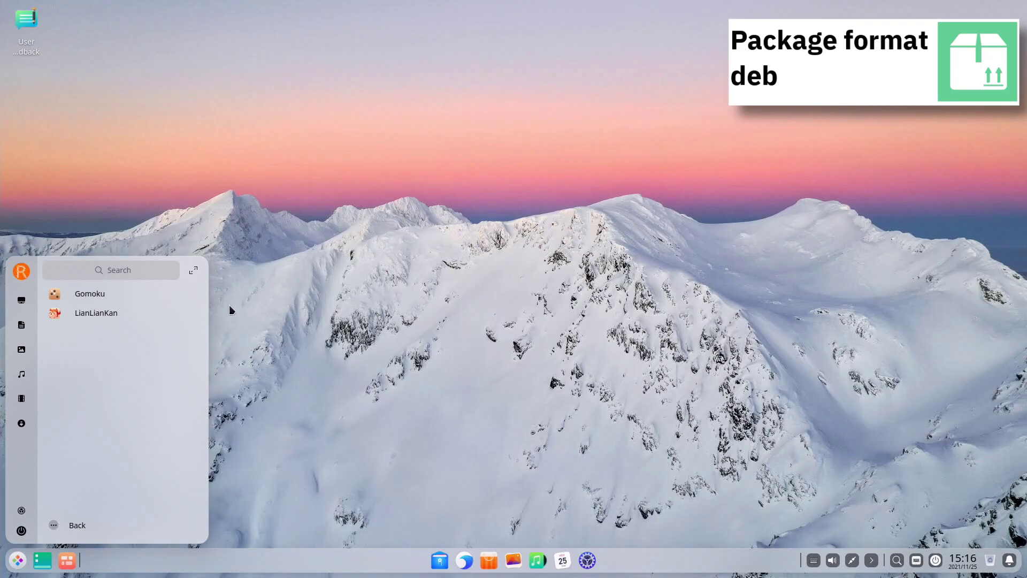
pyautogui.click(180, 297)
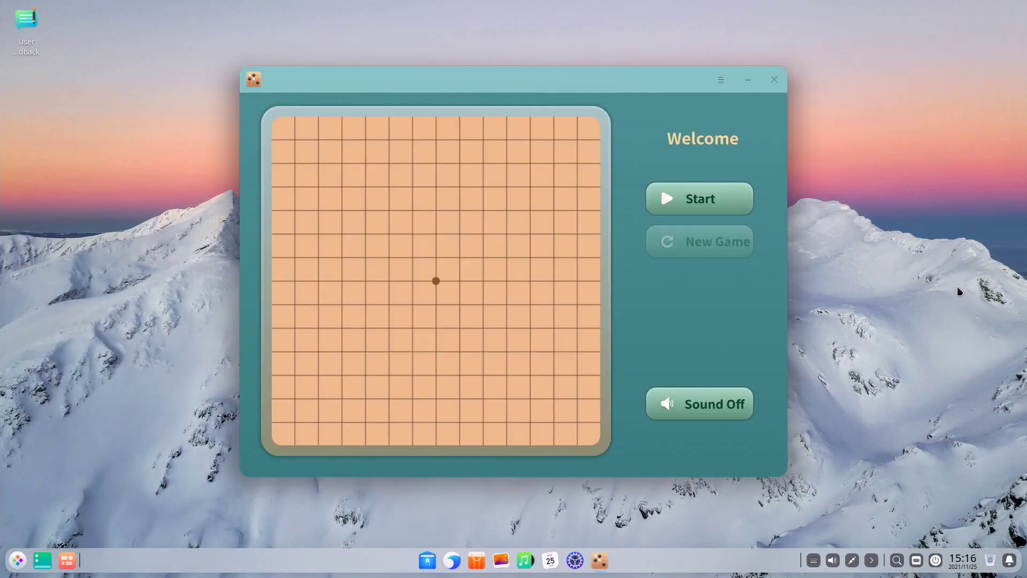
pyautogui.click(774, 79)
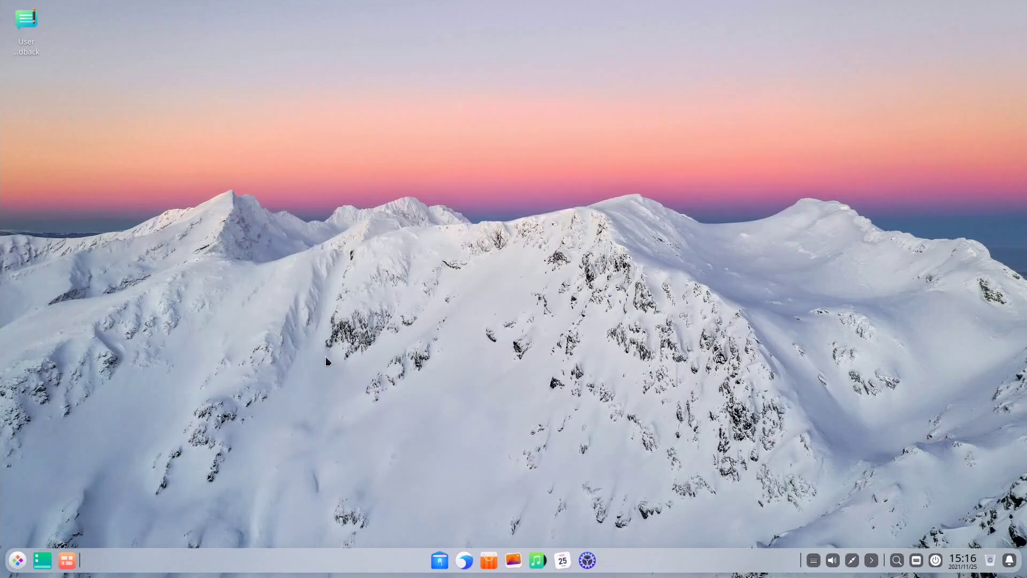
# Open LibreOffice Writer from the launcher's Office category, then close its blank document.
pyautogui.click(17, 561)
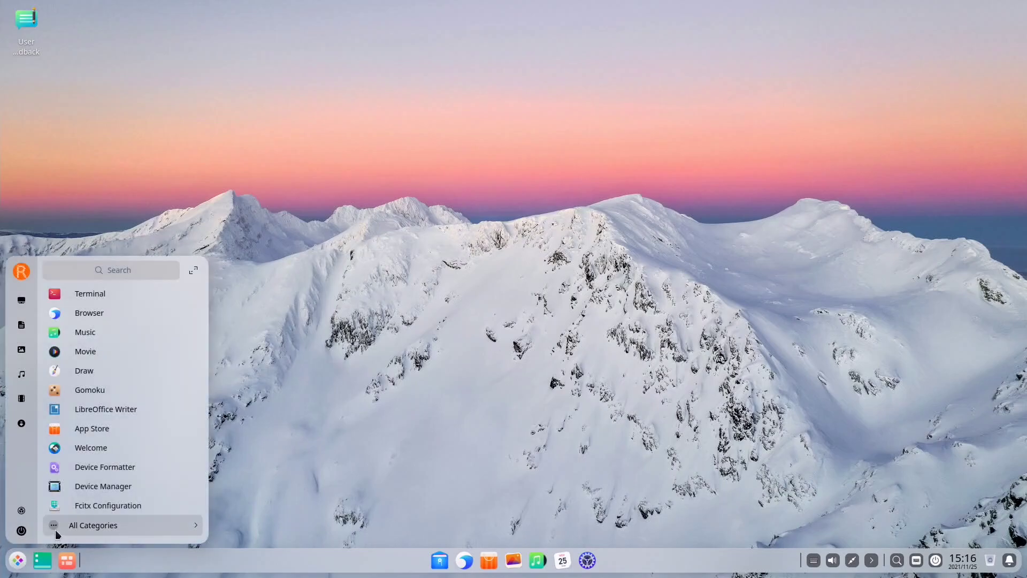
pyautogui.click(69, 524)
pyautogui.click(195, 390)
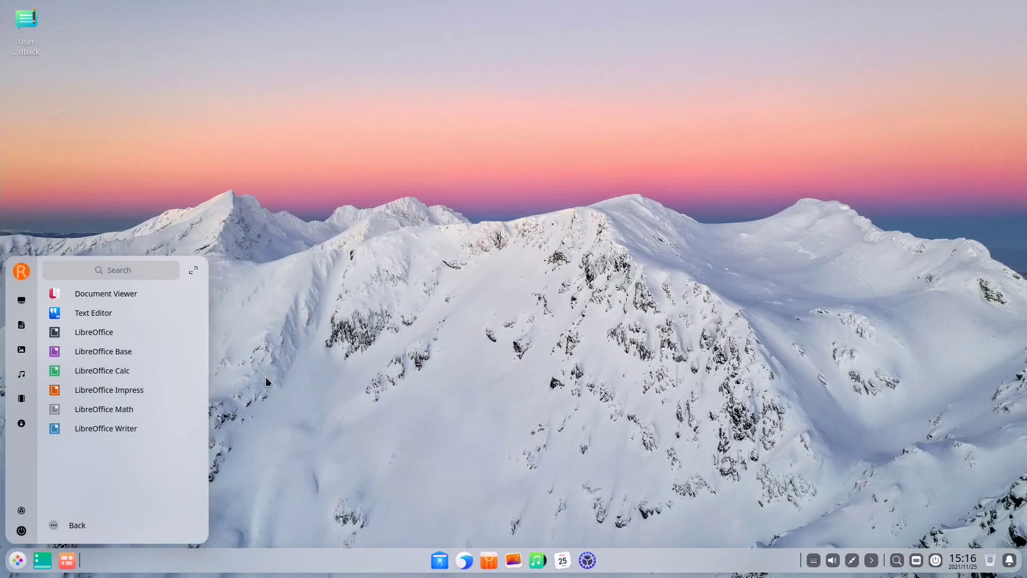
pyautogui.click(172, 427)
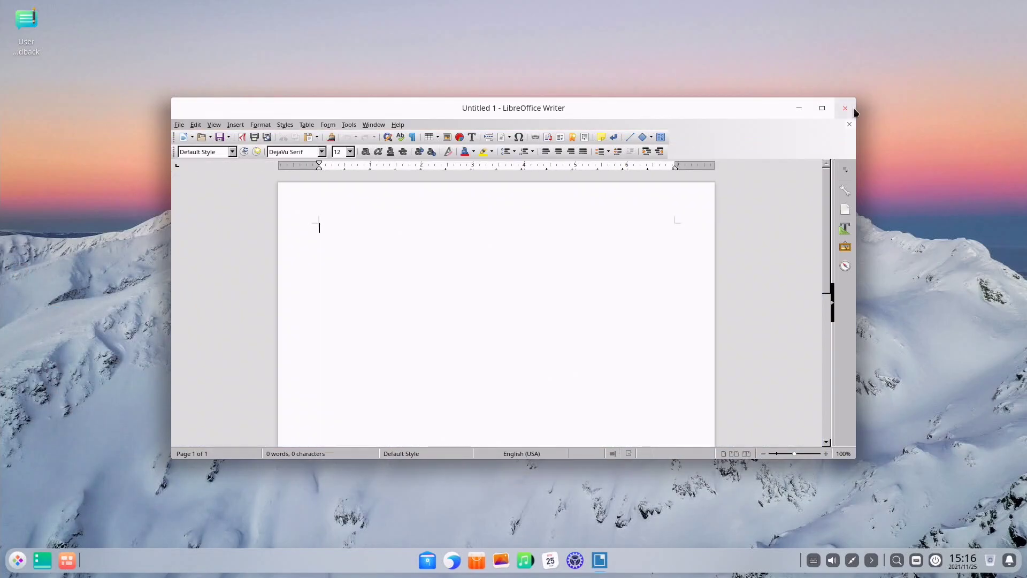
pyautogui.click(849, 109)
# Show the System category's apps in the launcher and scroll through the list.
pyautogui.click(16, 568)
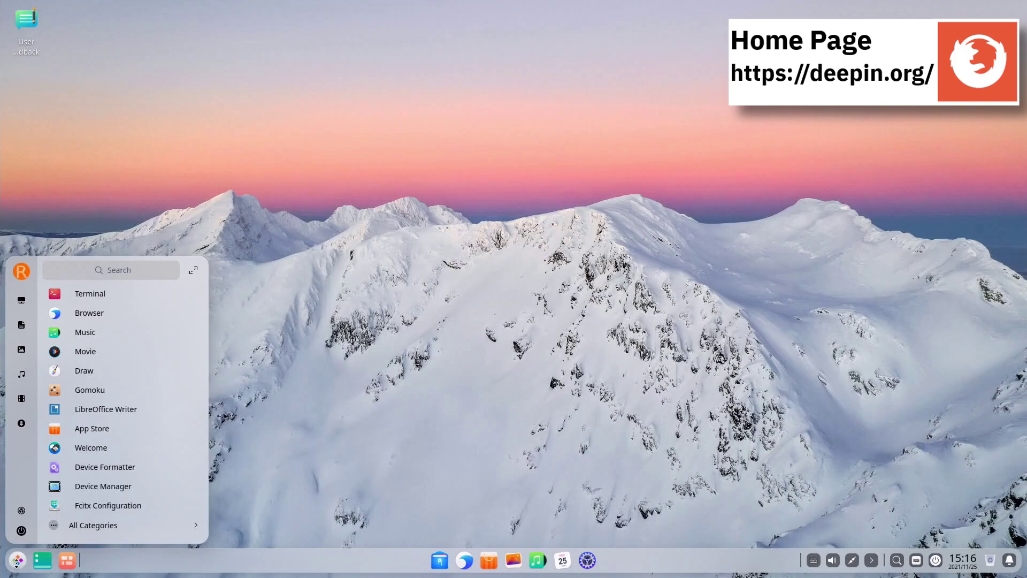
pyautogui.click(59, 527)
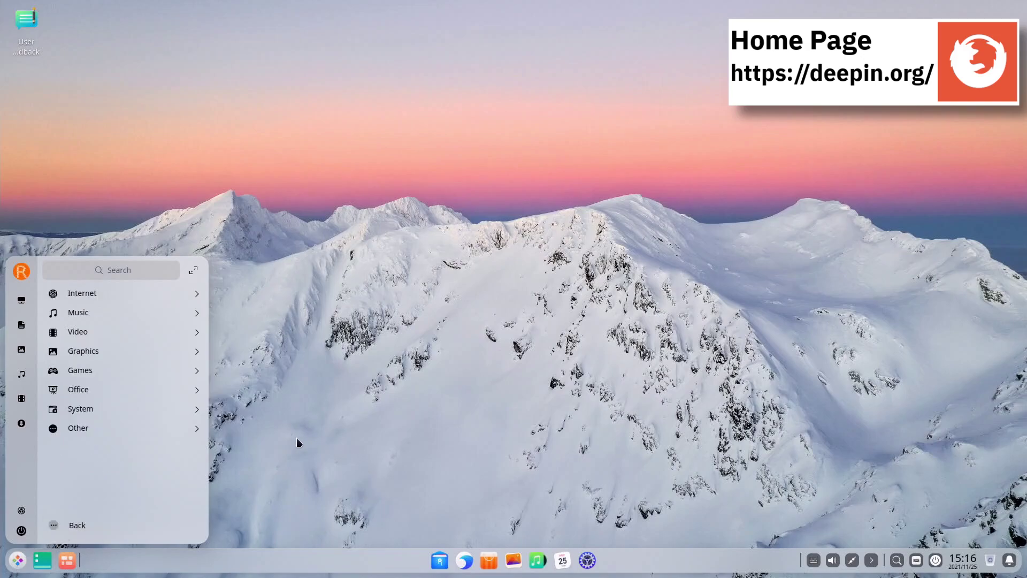
pyautogui.click(194, 409)
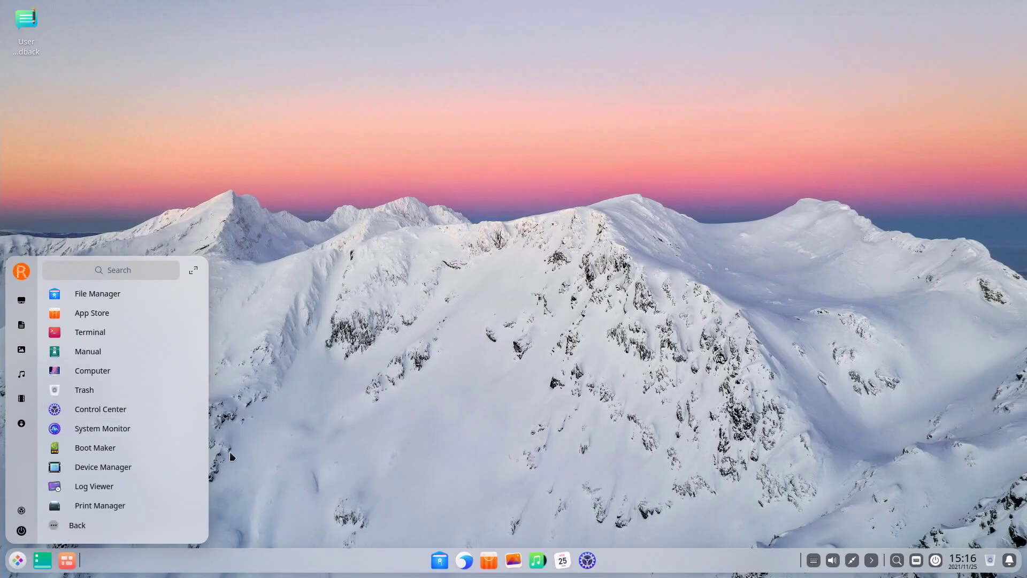
pyautogui.scroll(-3, 209, 471)
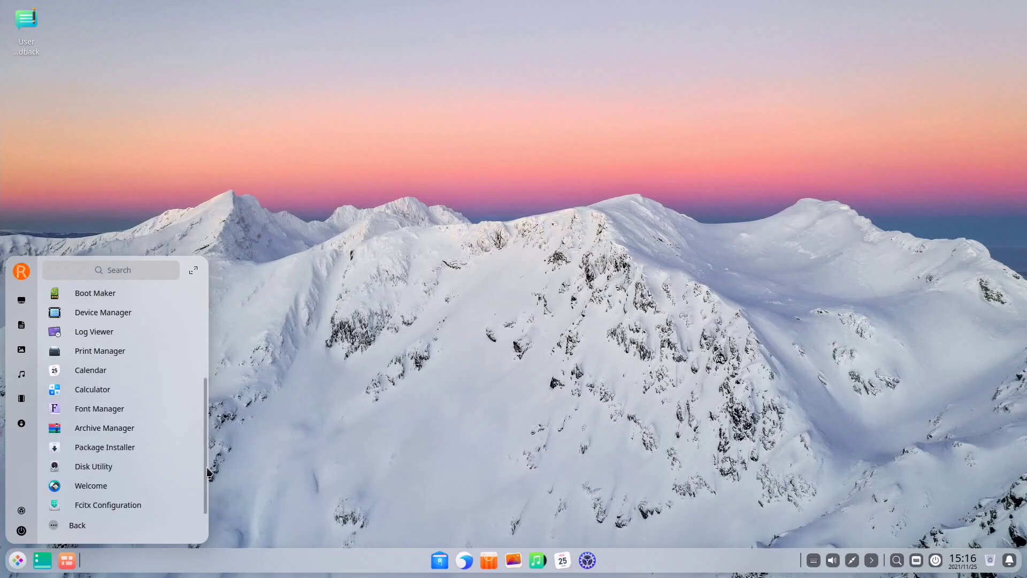
pyautogui.scroll(3, 207, 471)
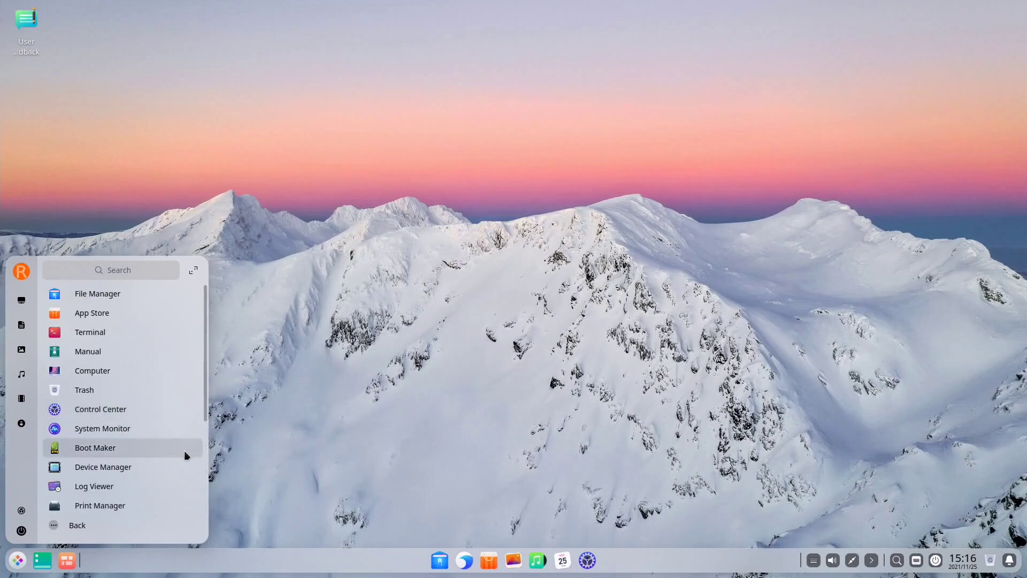
# Launch the App Store from the System category so its Hot Apps page loads.
pyautogui.click(171, 316)
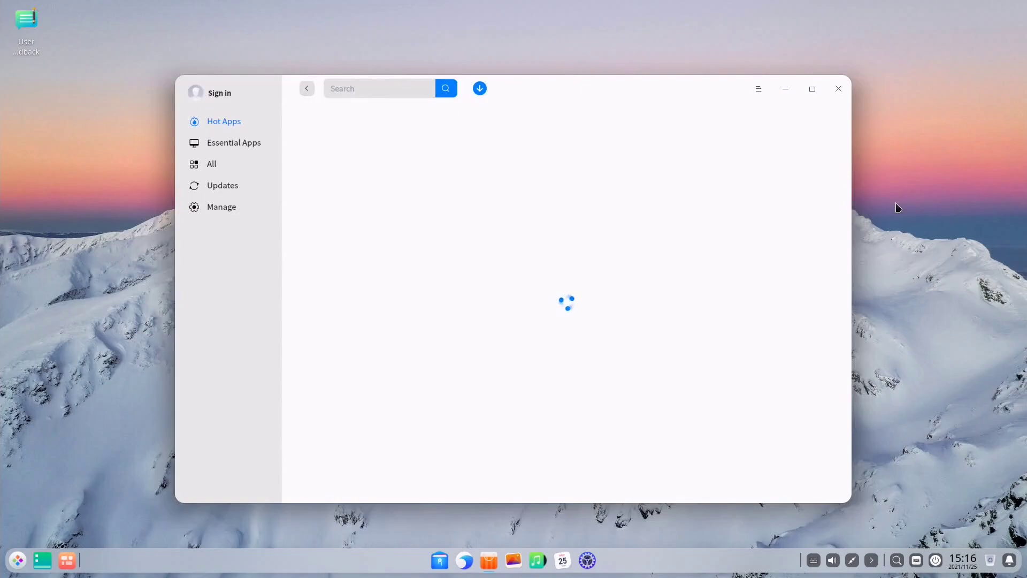